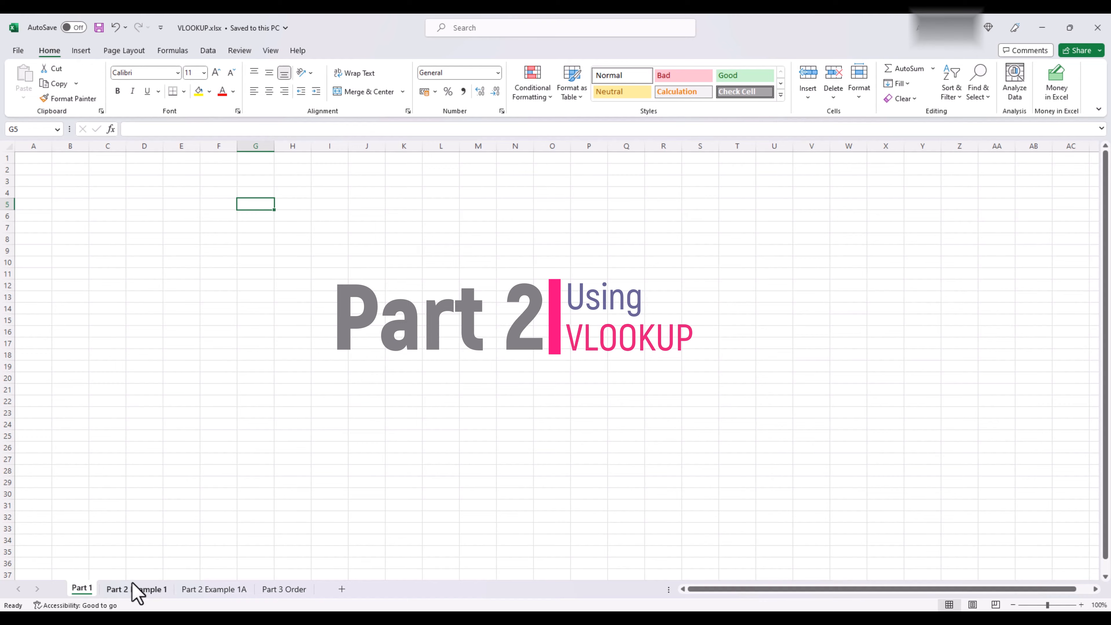
# Examine the product table on the Part 2 Example 1 sheet and locate its first product code on the Part 2 Example 1A sheet.
pyautogui.click(131, 594)
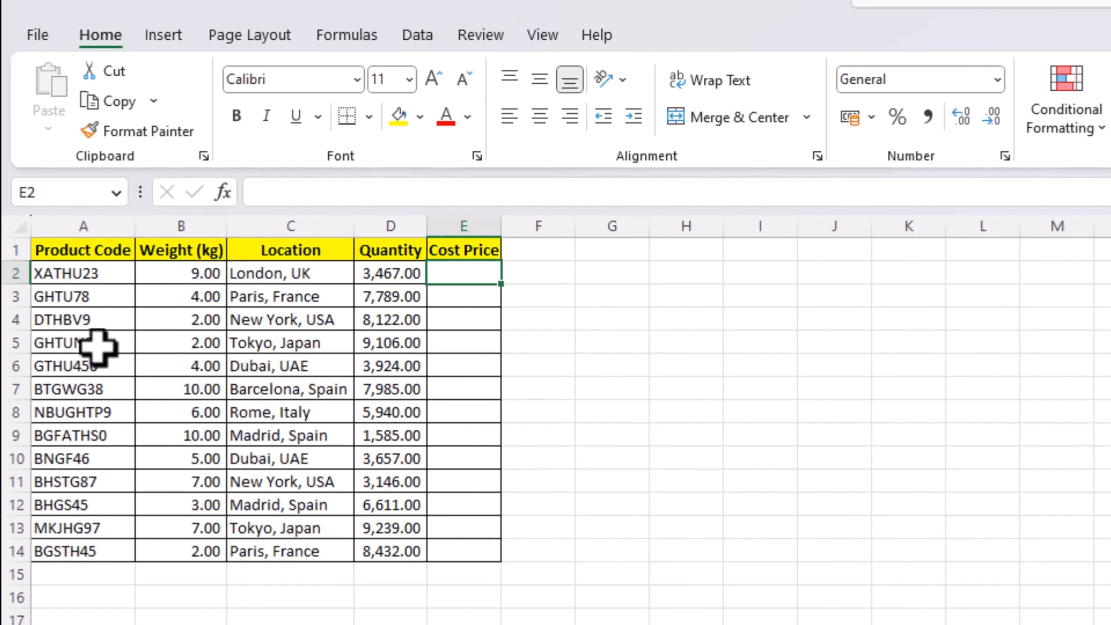
pyautogui.moveTo(66, 272); pyautogui.dragTo(86, 557)
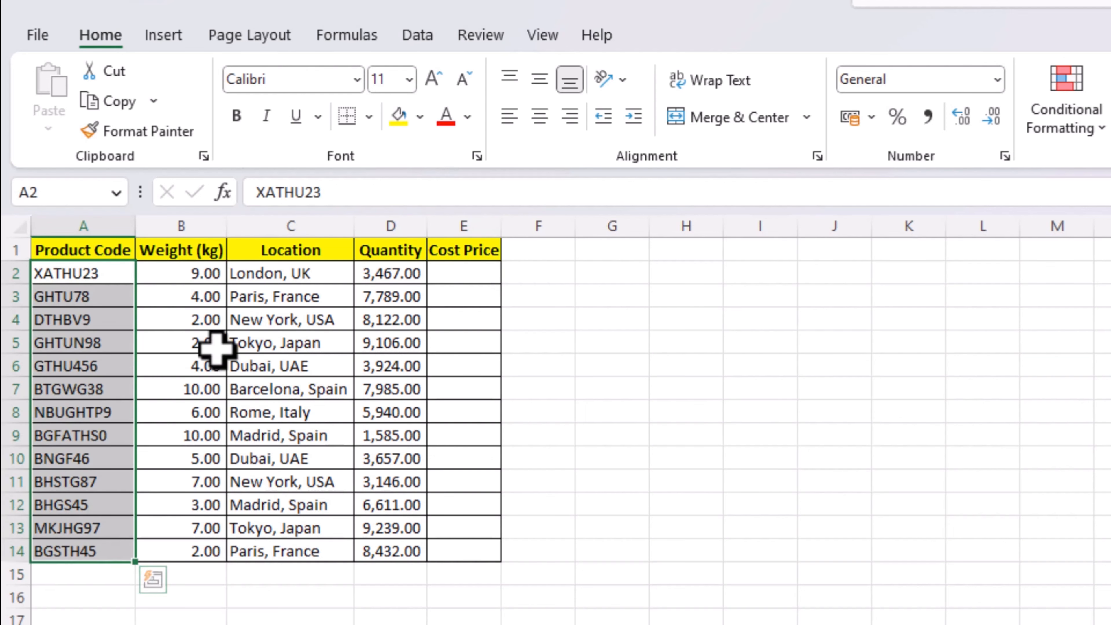
pyautogui.click(223, 301)
pyautogui.click(290, 300)
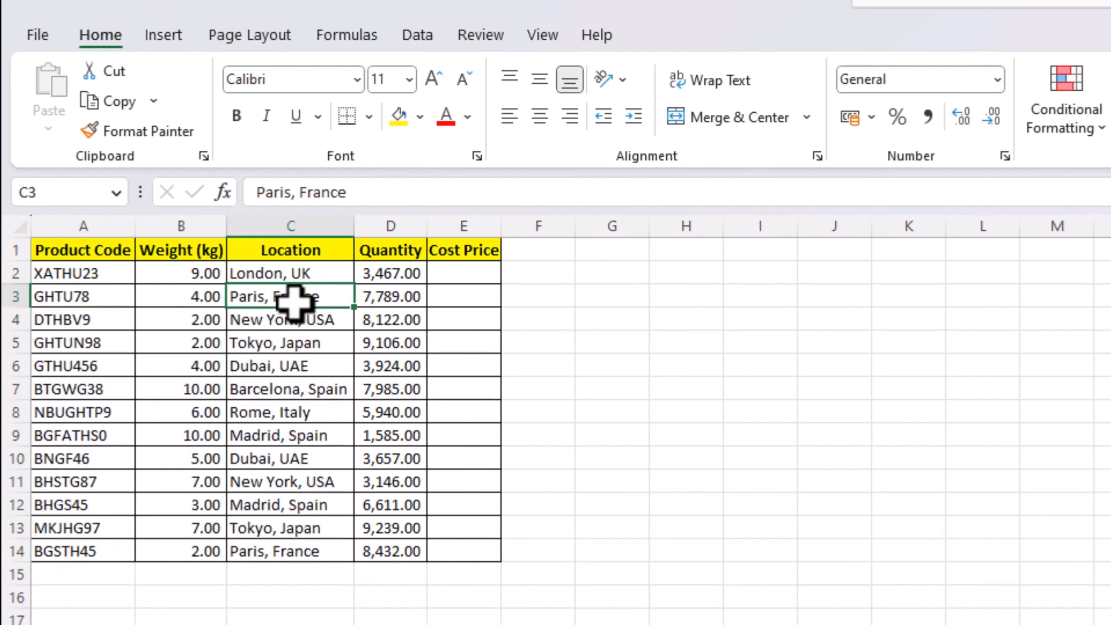
pyautogui.click(377, 301)
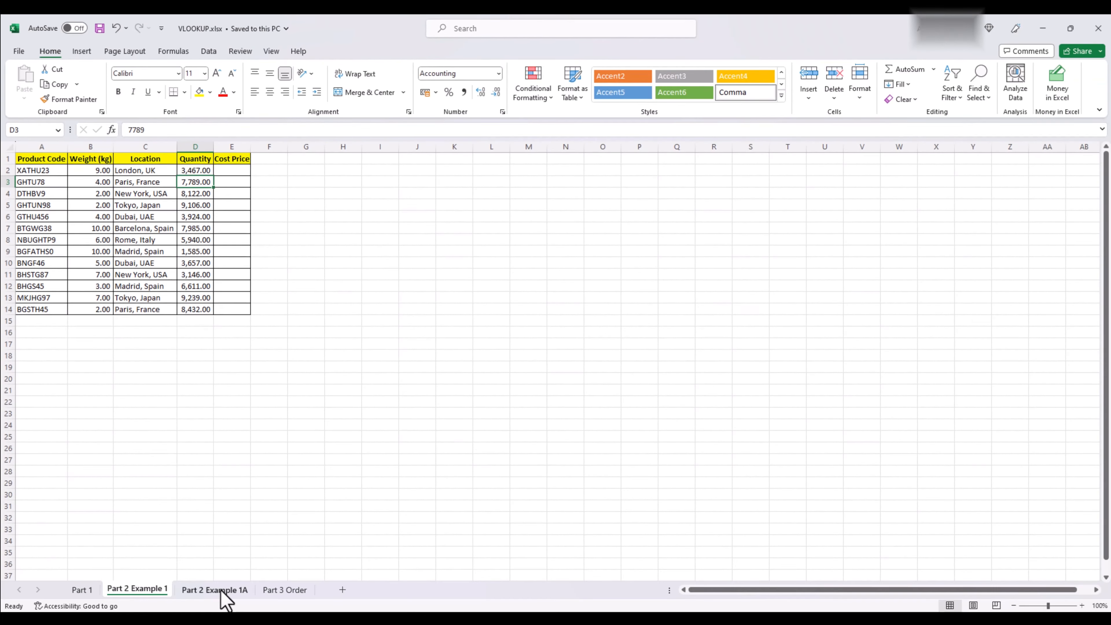
pyautogui.click(221, 591)
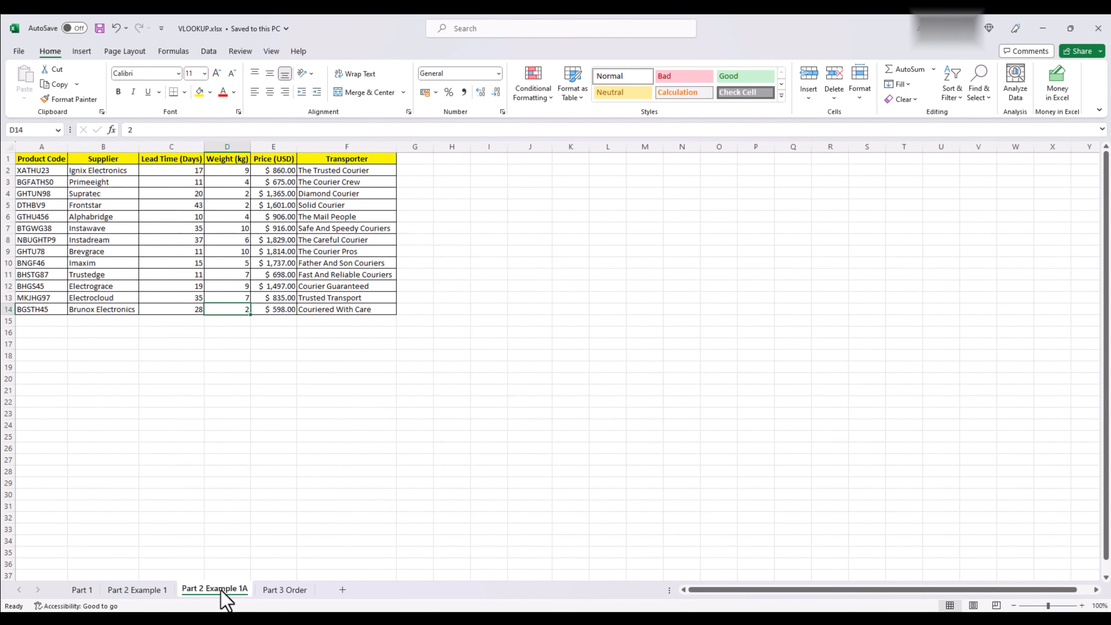
pyautogui.click(163, 588)
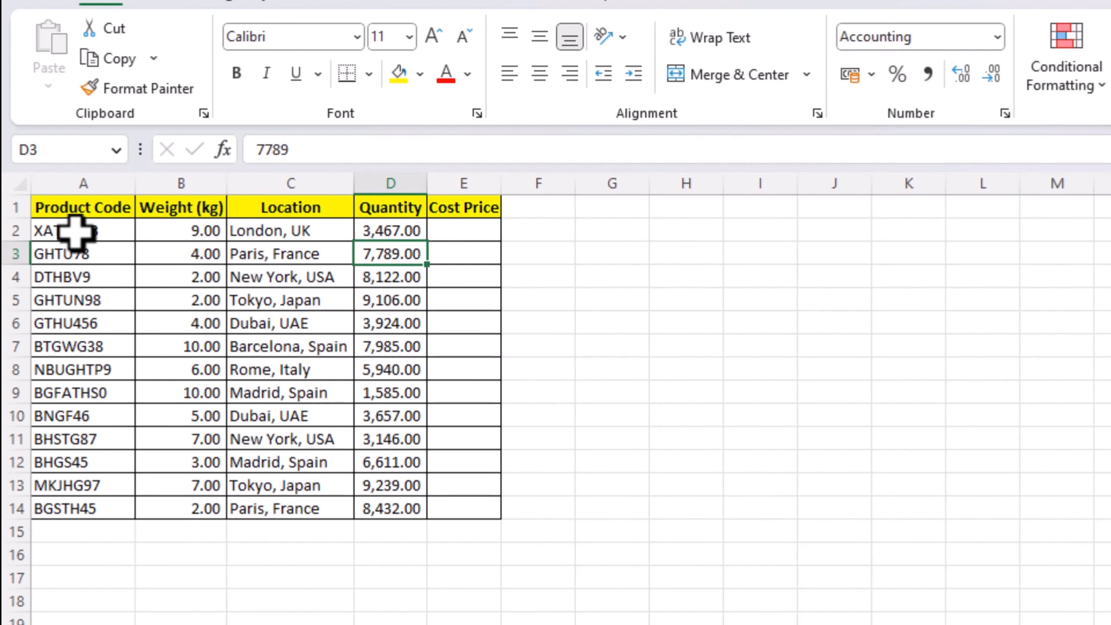
pyautogui.click(68, 221)
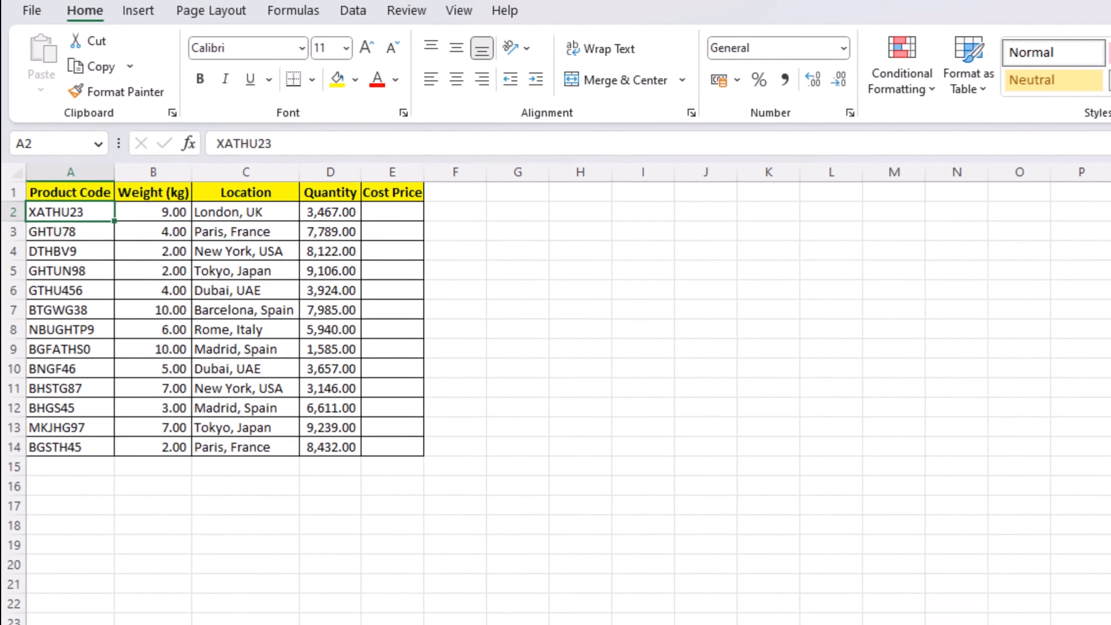
pyautogui.click(217, 589)
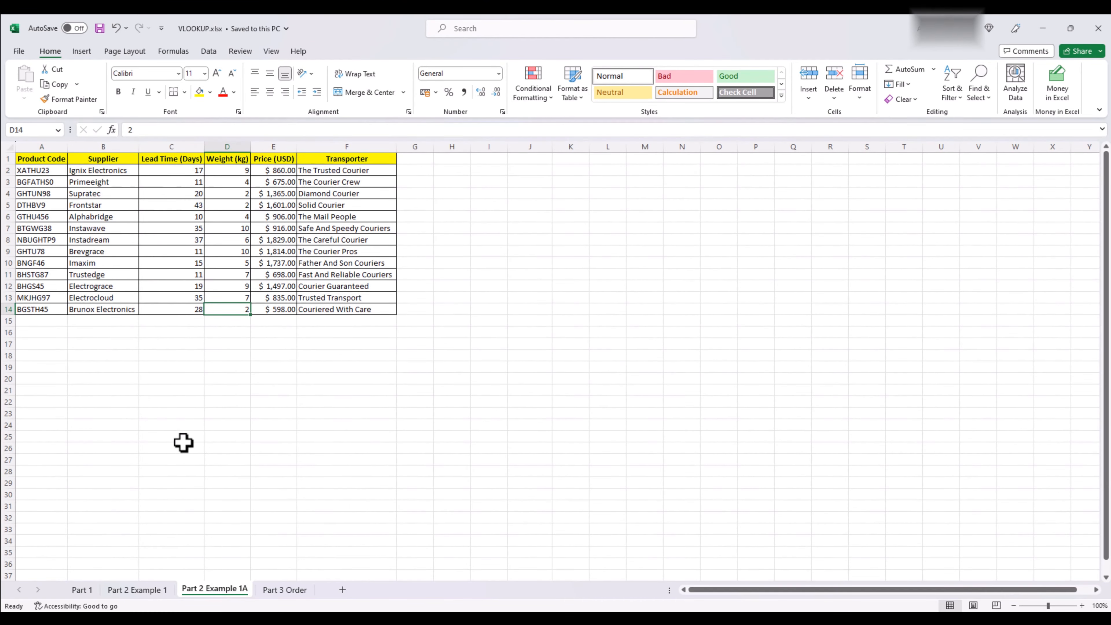
pyautogui.click(44, 171)
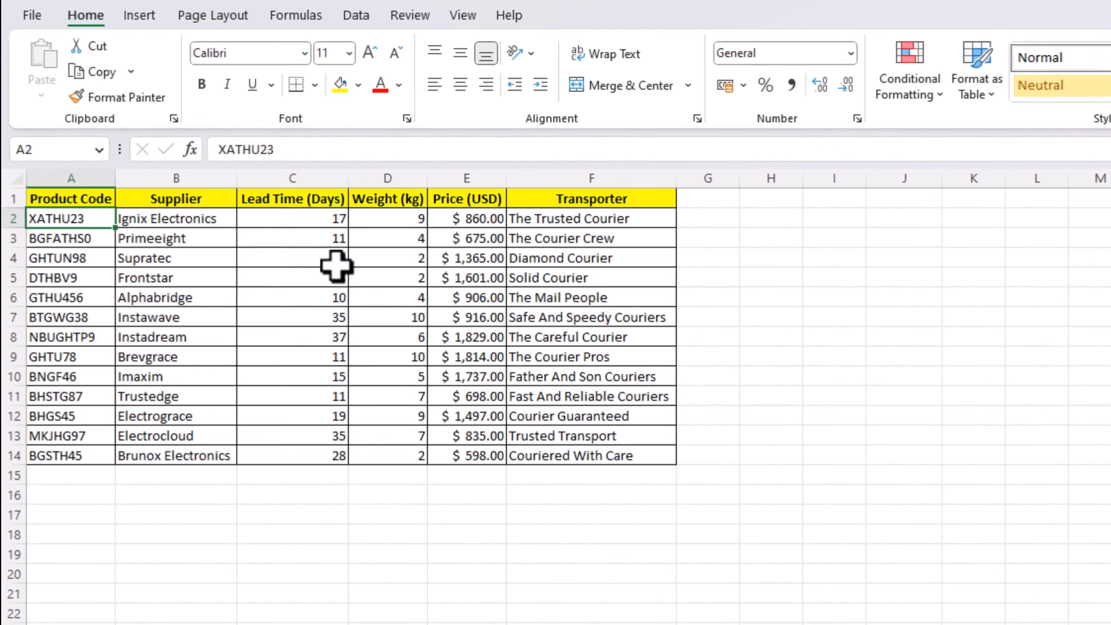
# Start a VLOOKUP formula in cell E2 of the Part 2 Example 1 sheet with A2 as the lookup value.
pyautogui.click(137, 589)
pyautogui.click(272, 253)
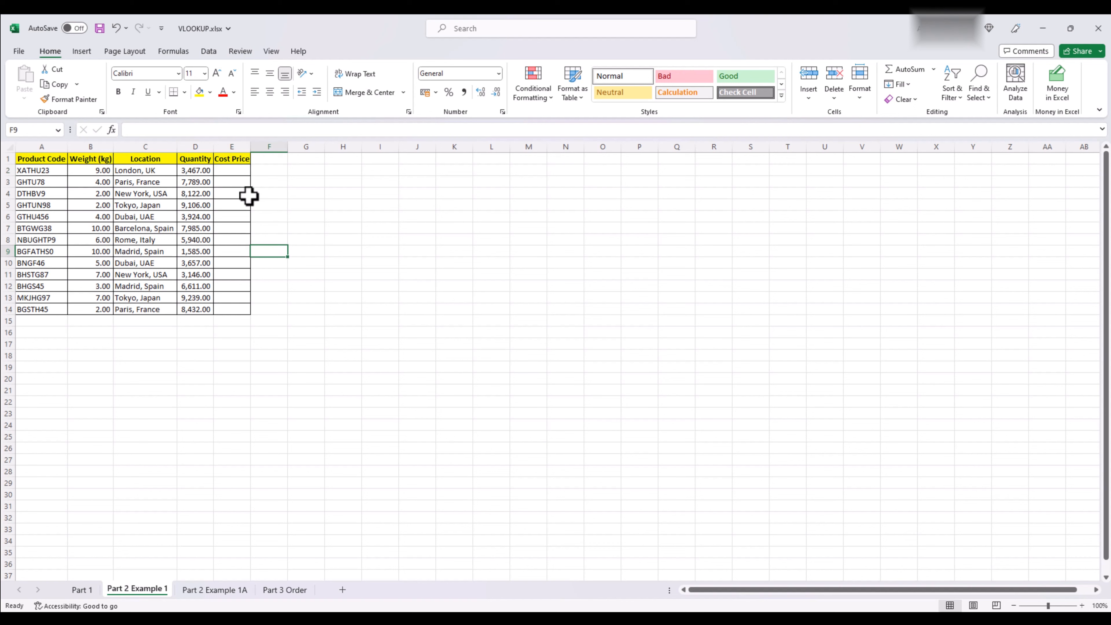
pyautogui.click(227, 171)
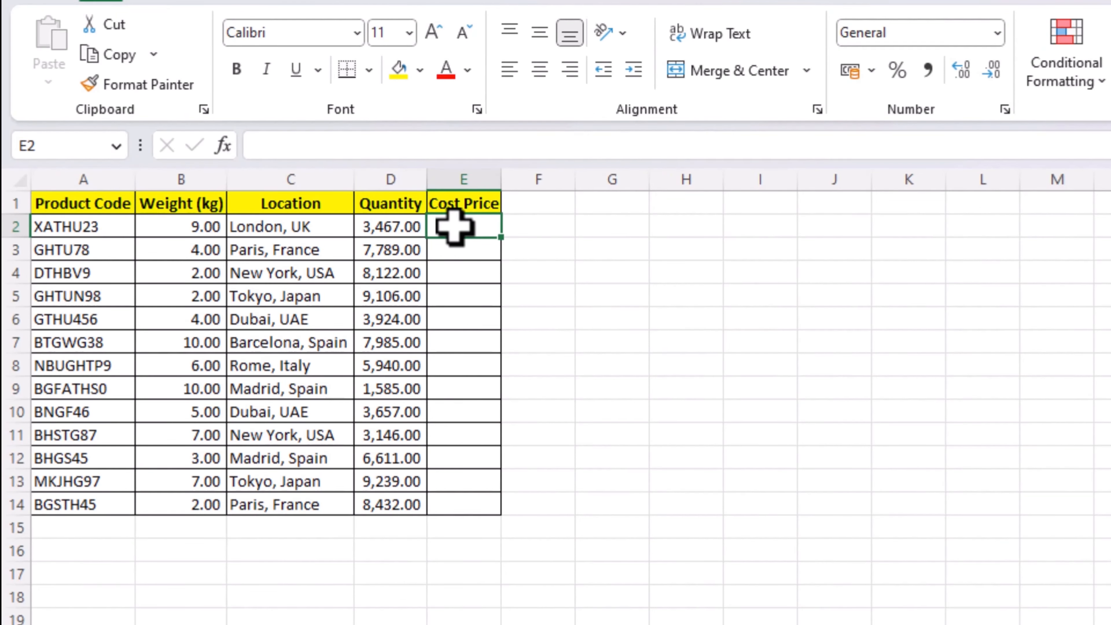
pyautogui.write('=')
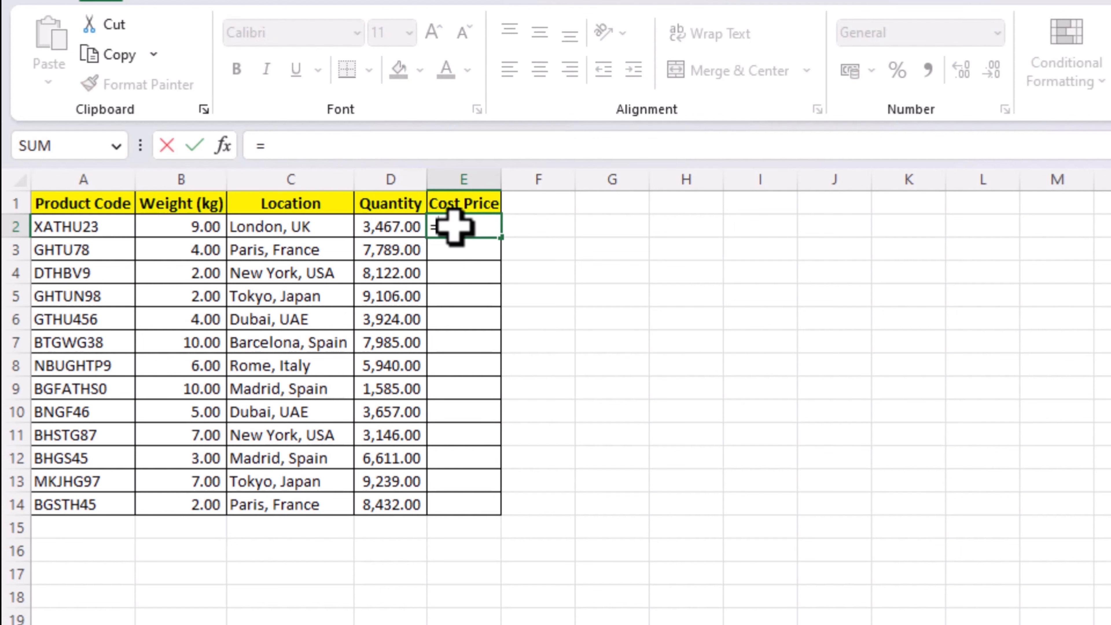
pyautogui.write('vl')
pyautogui.press('Tab')
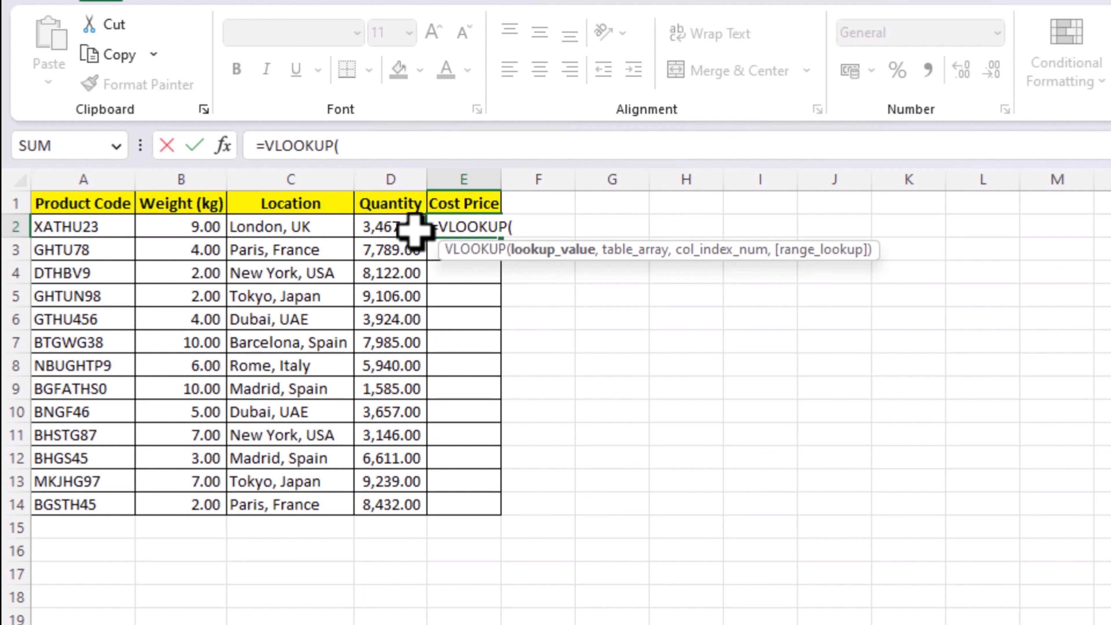
pyautogui.click(91, 228)
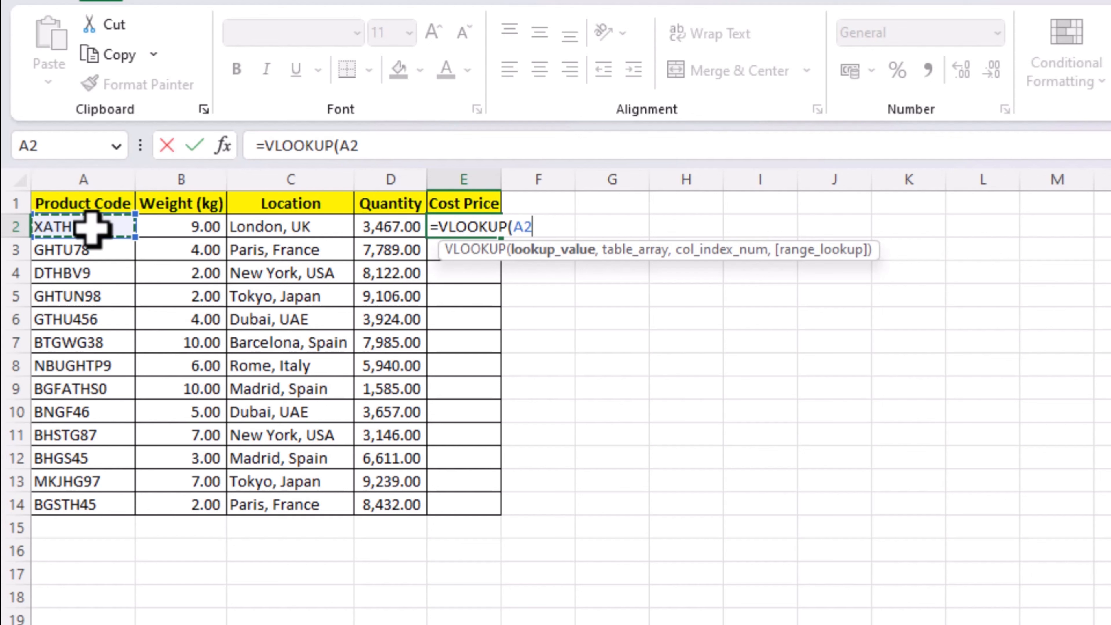
pyautogui.write(',')
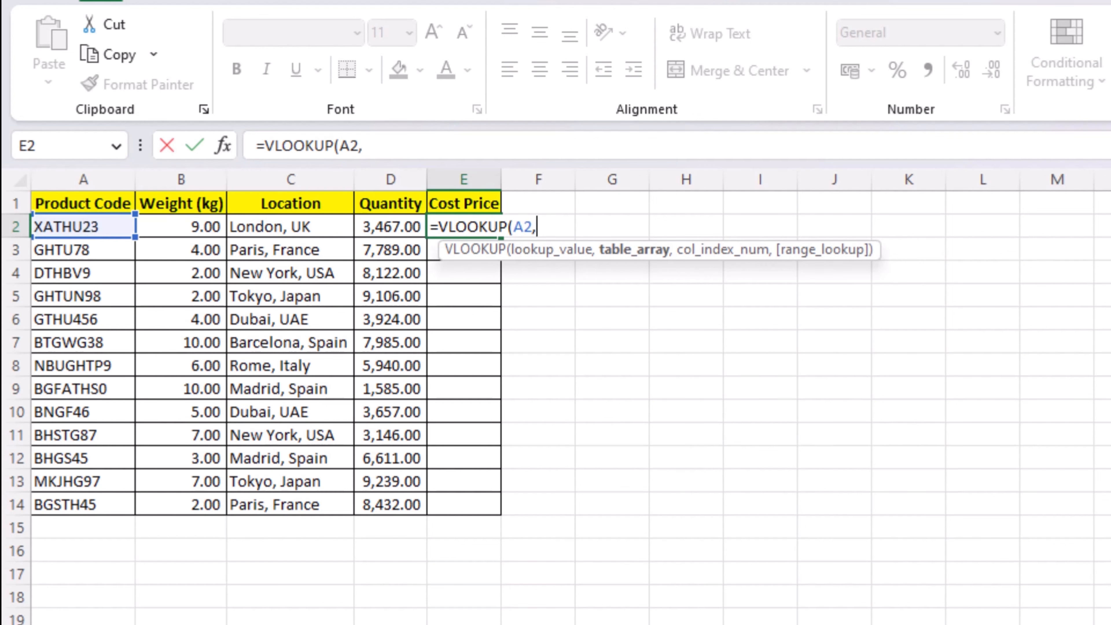
# Set the VLOOKUP table array to the whole columns A:E of the Part 2 Example 1A sheet.
pyautogui.hotkey('ctrl', 'pageup')
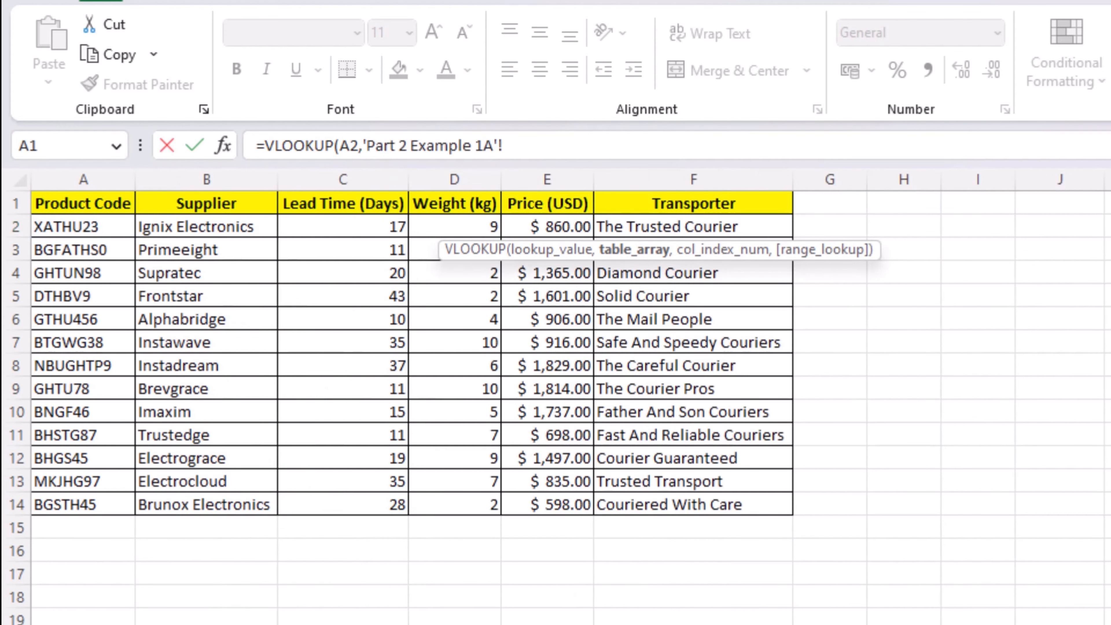
pyautogui.click(73, 199)
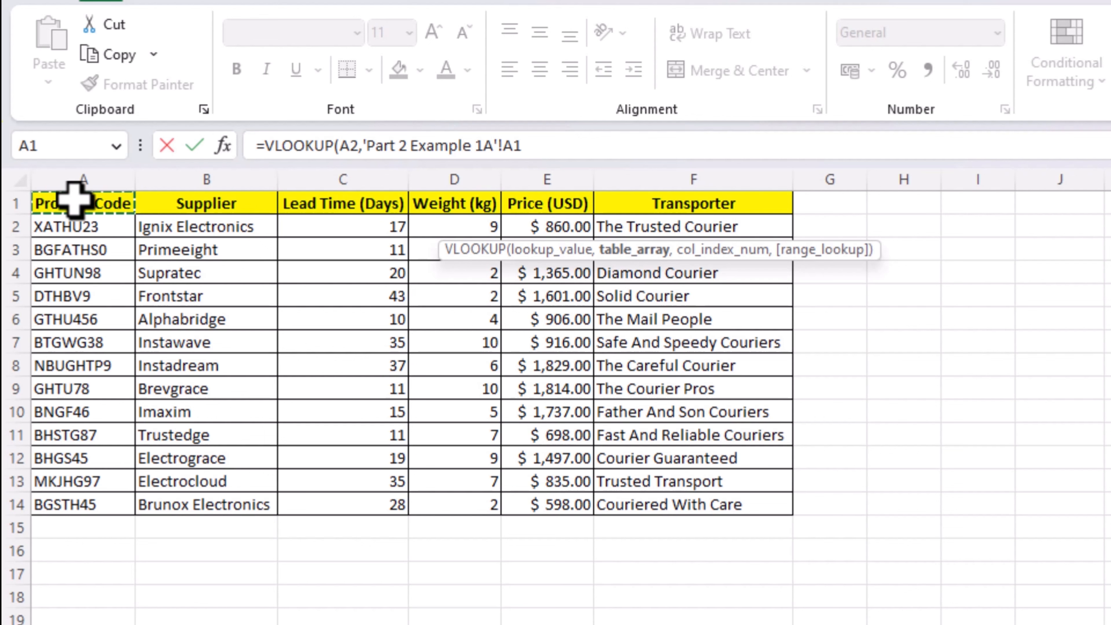
pyautogui.moveTo(114, 203); pyautogui.dragTo(170, 210)
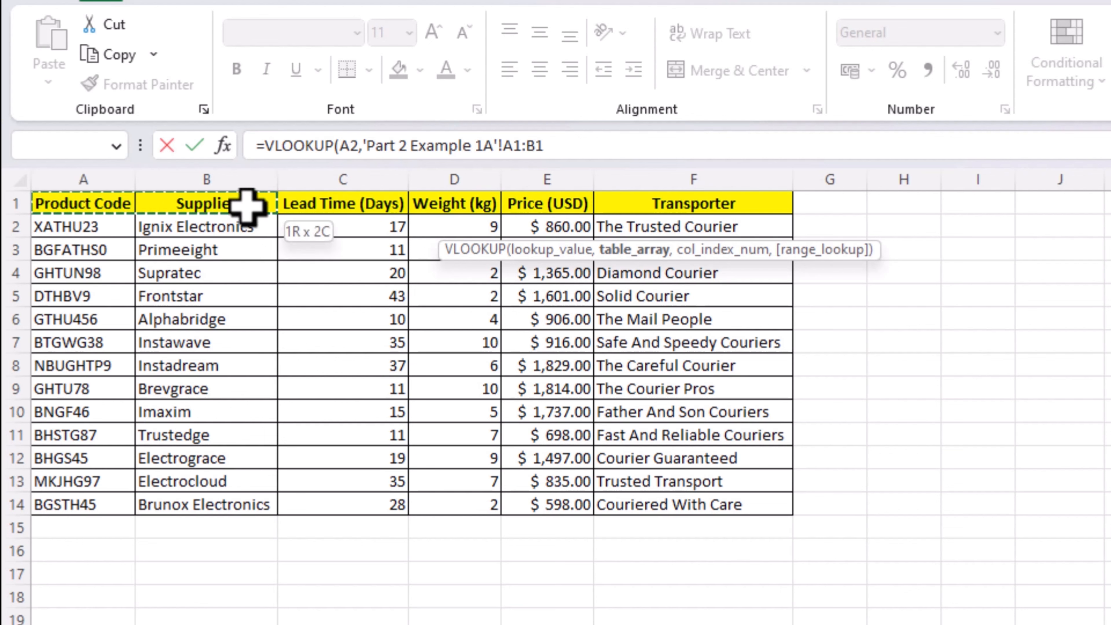
pyautogui.moveTo(246, 205); pyautogui.dragTo(507, 208)
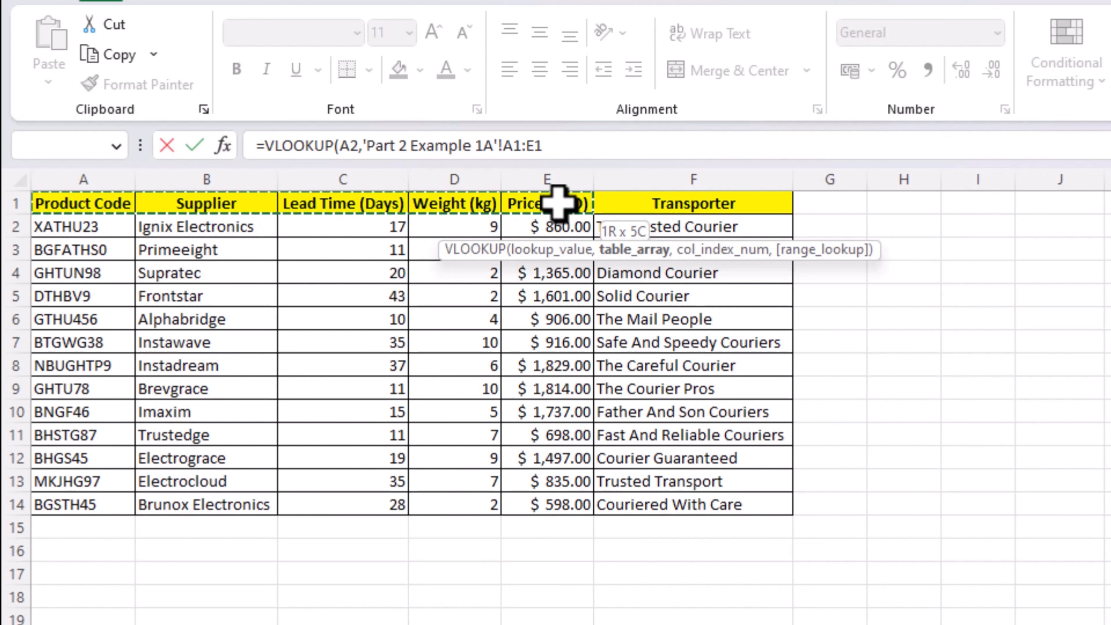
pyautogui.moveTo(558, 203); pyautogui.dragTo(558, 202)
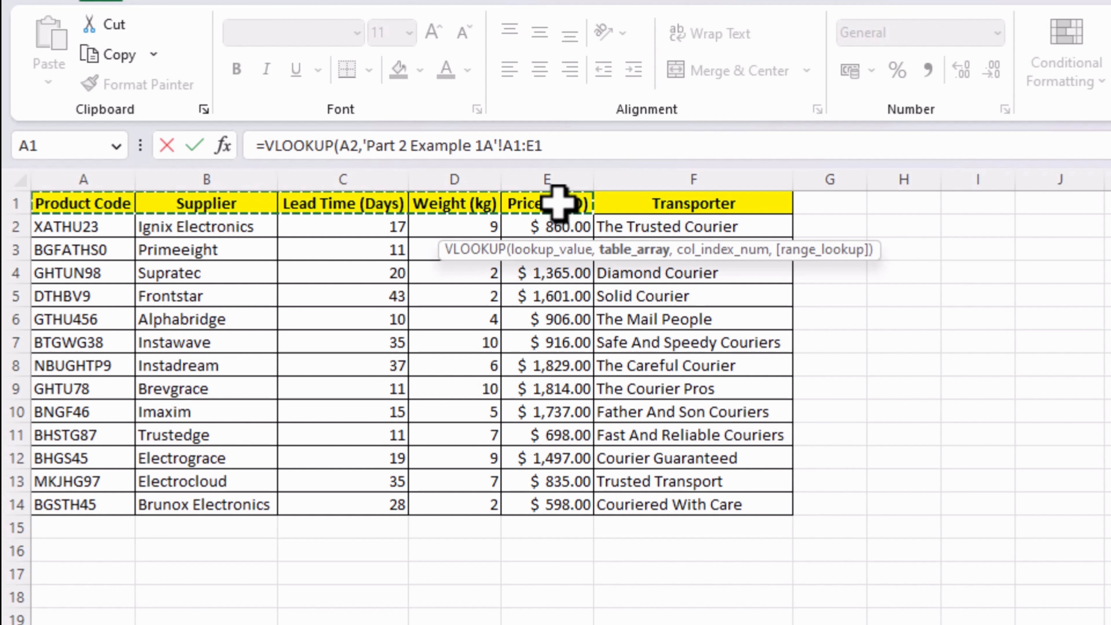
pyautogui.hotkey('ctrl', 'space')
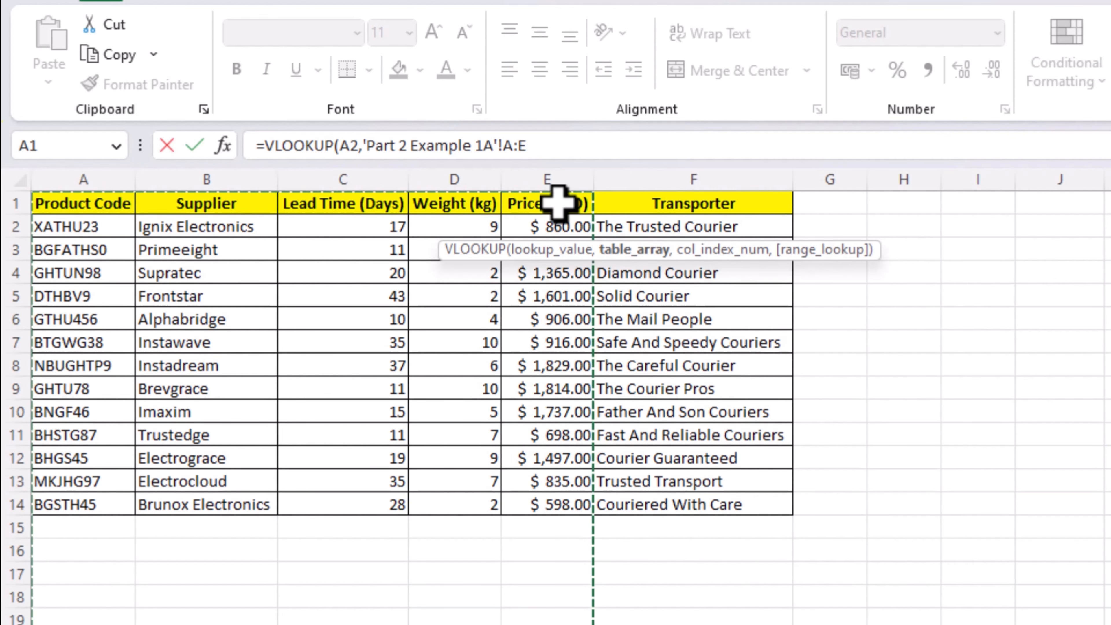
# Complete the VLOOKUP formula with column index 5 and range lookup 0 for an exact match.
pyautogui.write(',')
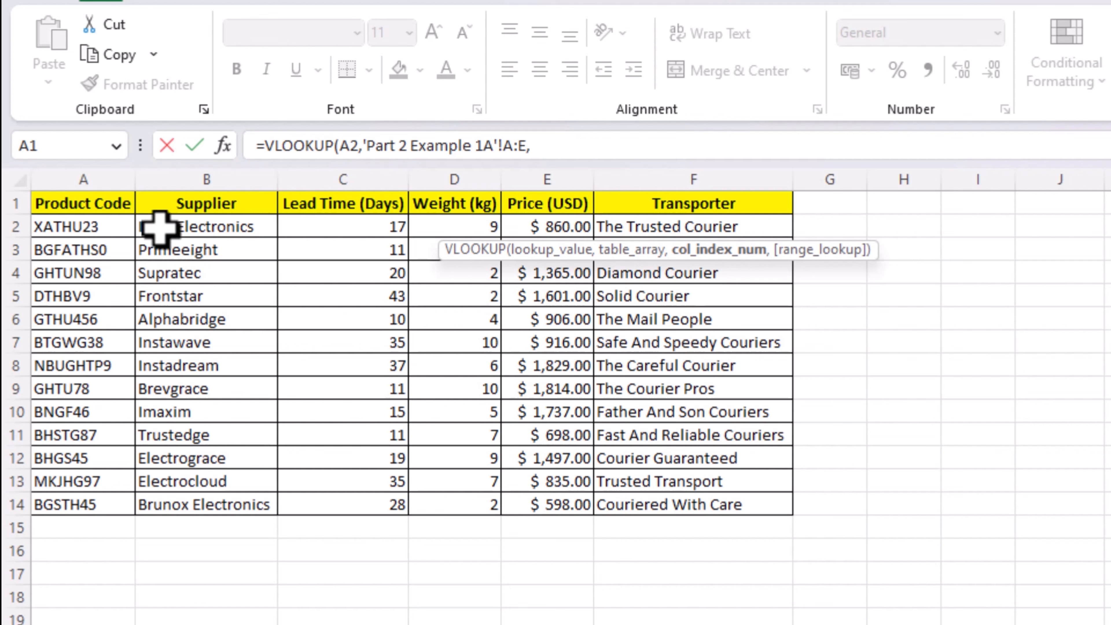
pyautogui.click(575, 144)
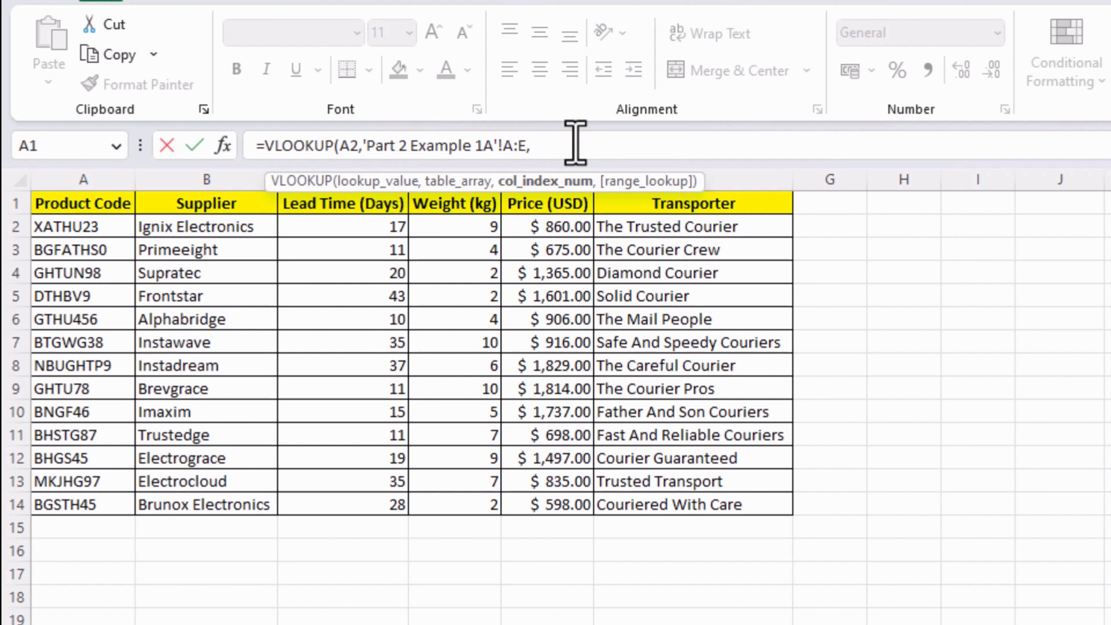
pyautogui.write('5,')
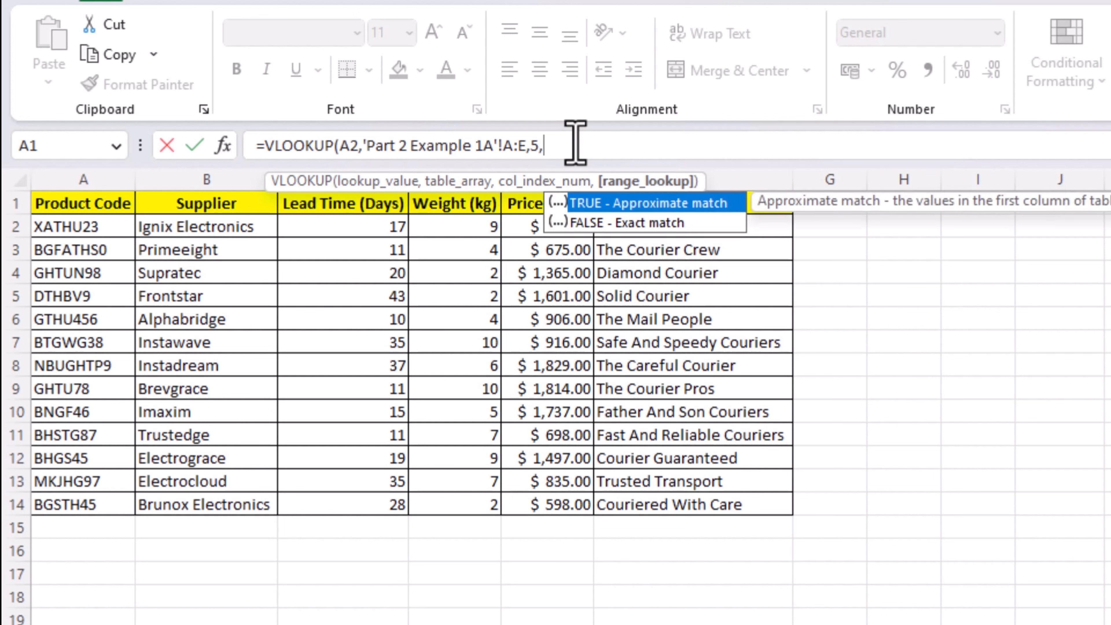
pyautogui.write('0)')
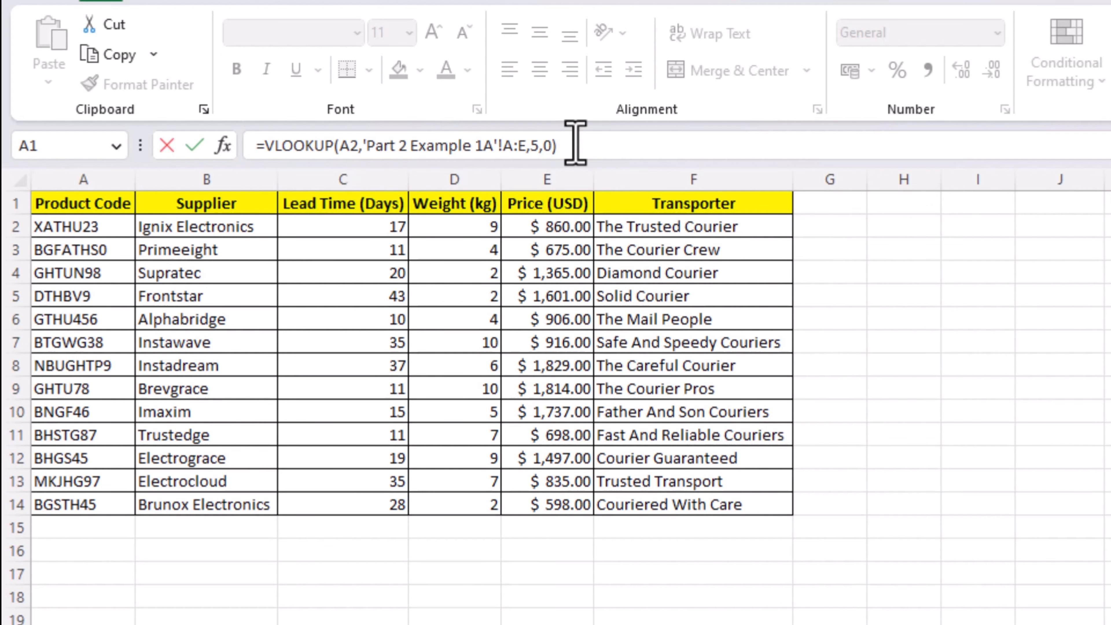
pyautogui.press('Return')
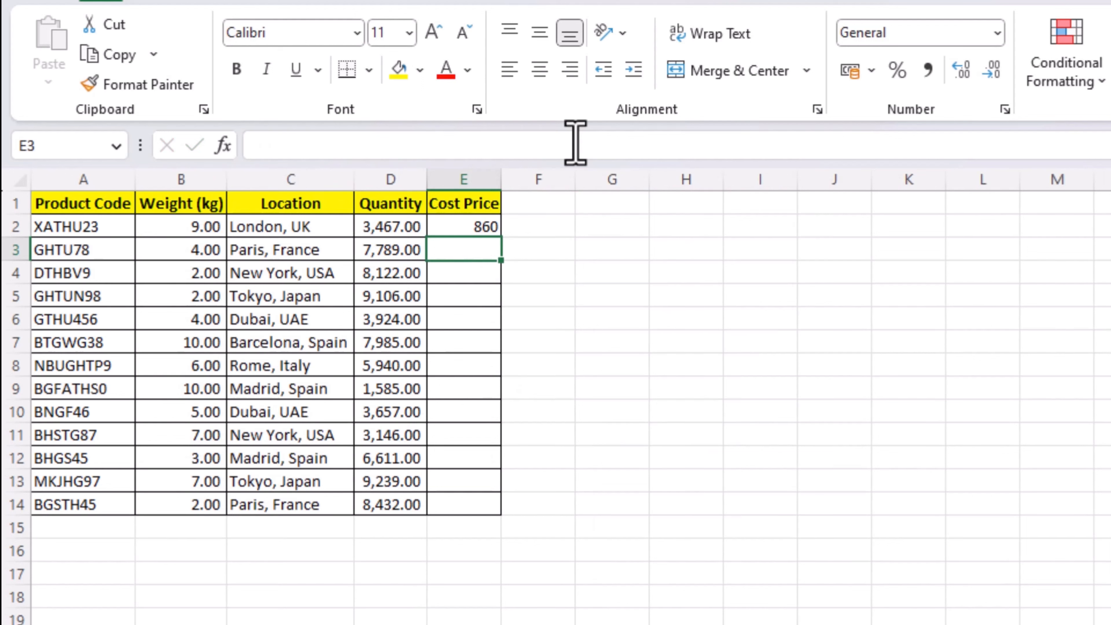
# Copy the Cost Price formula from E2 into cells E3 to E14 and end the copy mode.
pyautogui.press('Up')
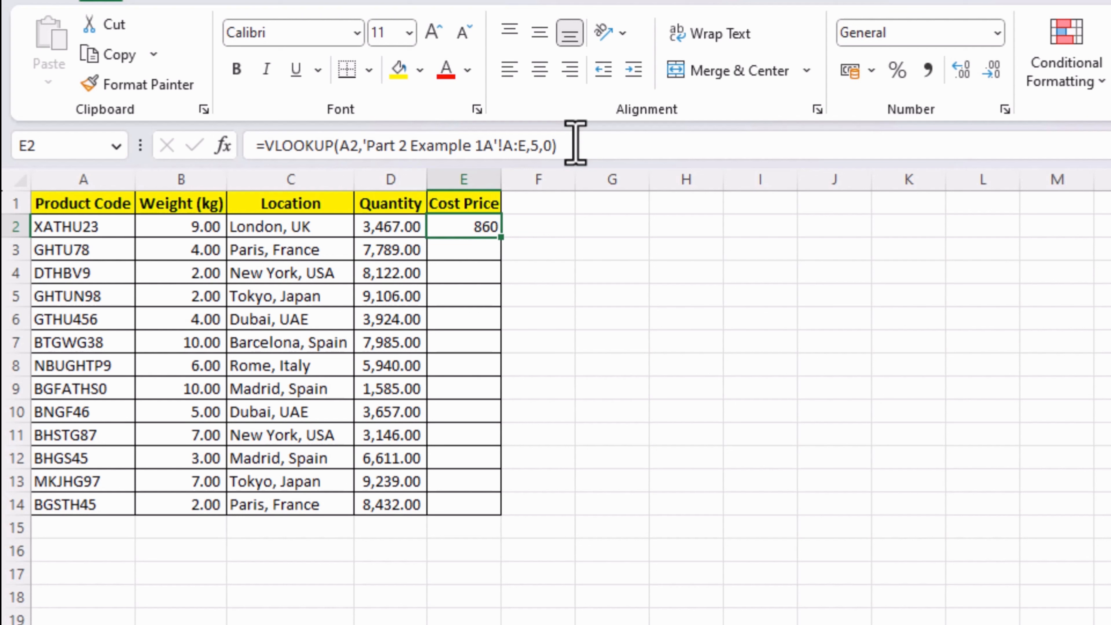
pyautogui.hotkey('ctrl', 'c')
pyautogui.press('Down')
pyautogui.hotkey('shift', 'Down')
pyautogui.hotkey('shift', 'Down')
pyautogui.hotkey('shift', 'Down')
pyautogui.hotkey('shift', 'Down')
pyautogui.hotkey('shift', 'Down')
pyautogui.hotkey('shift', 'Down')
pyautogui.hotkey('shift', 'Down')
pyautogui.hotkey('shift', 'Down')
pyautogui.hotkey('shift', 'Down')
pyautogui.hotkey('shift', 'Down')
pyautogui.hotkey('shift', 'Down')
pyautogui.hotkey('shift', 'Down')
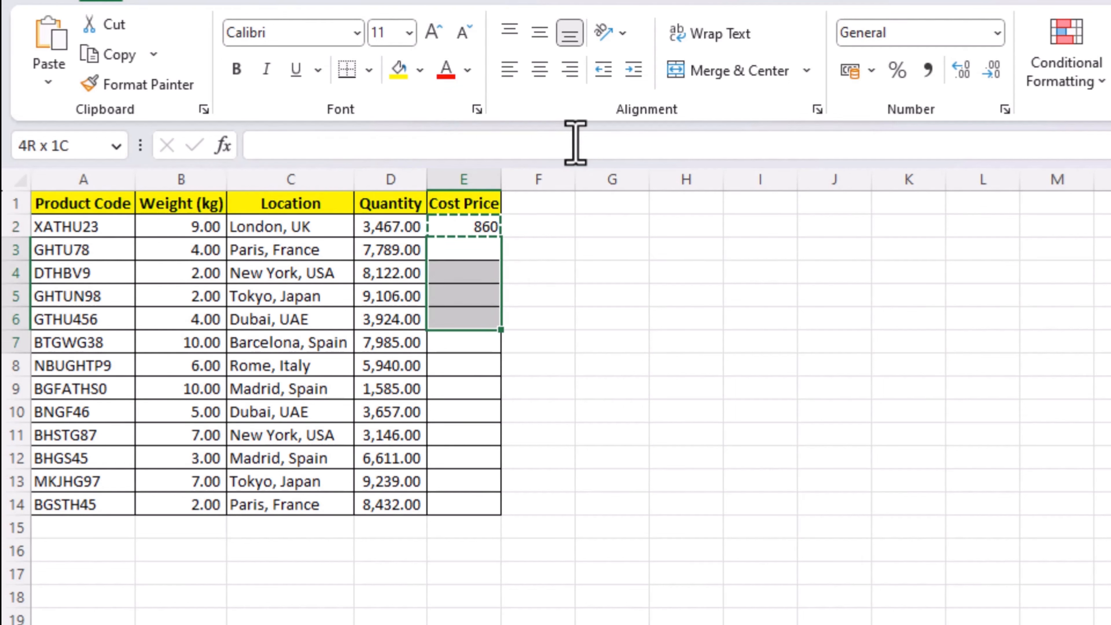
pyautogui.hotkey('shift', 'Up')
pyautogui.hotkey('ctrl', 'v')
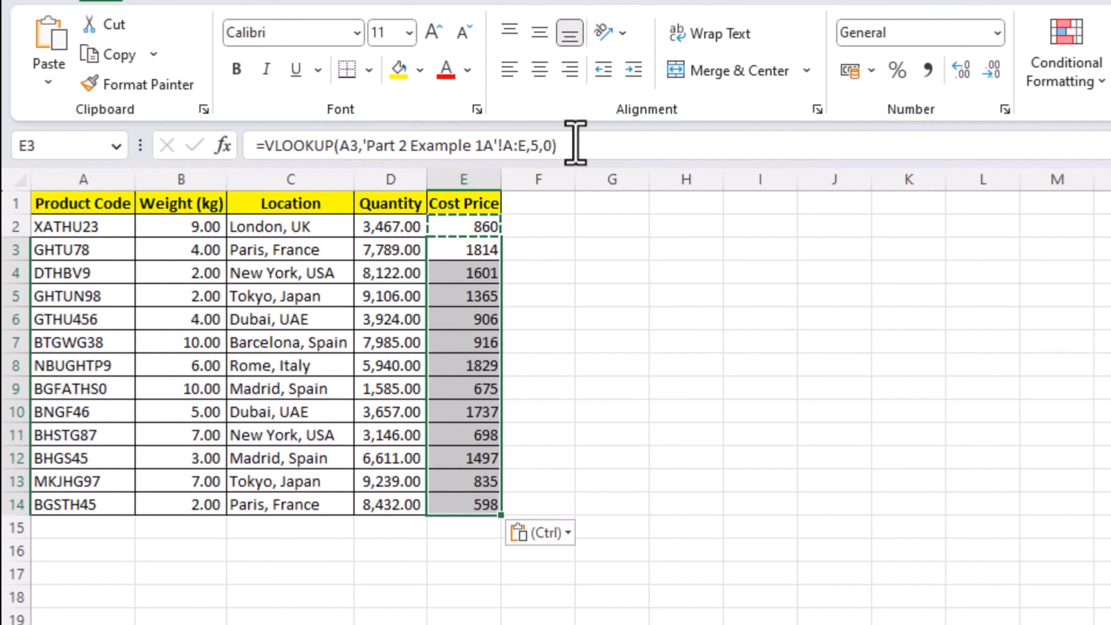
pyautogui.click(481, 405)
pyautogui.click(481, 405)
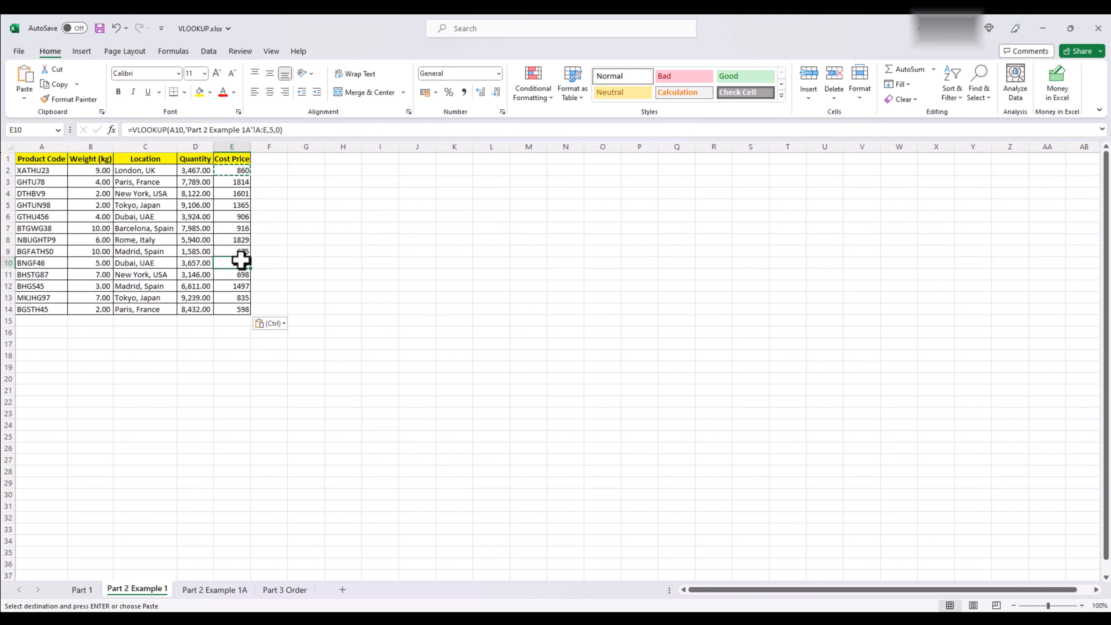
pyautogui.press('Escape')
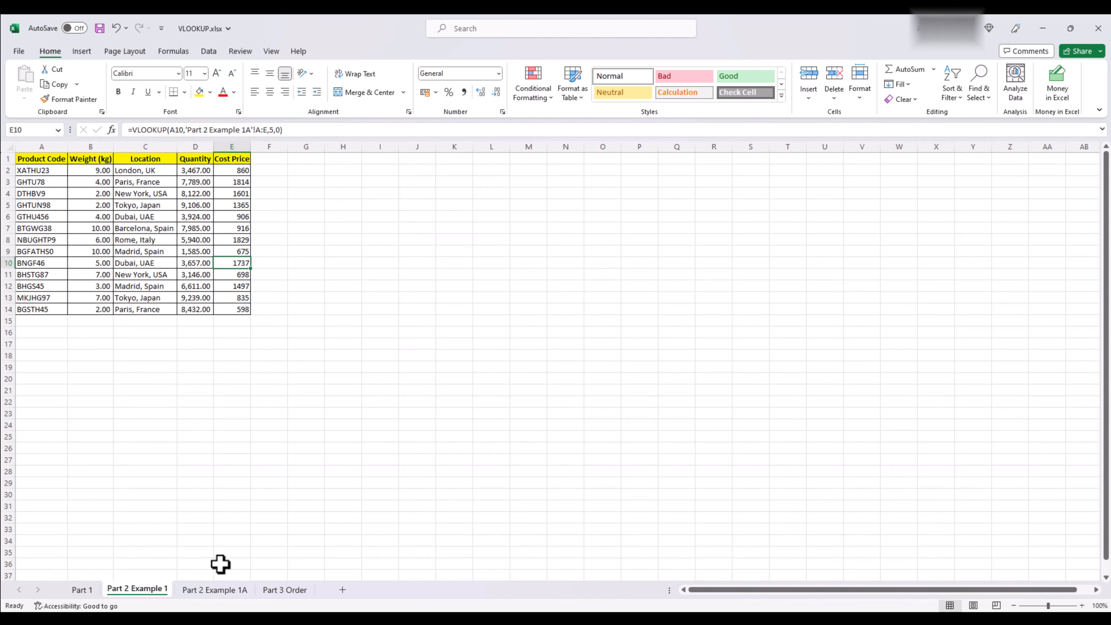
# Go through the Product Code column of the Part 2 Example 1A sheet from A2 down to the last code in A14.
pyautogui.click(229, 592)
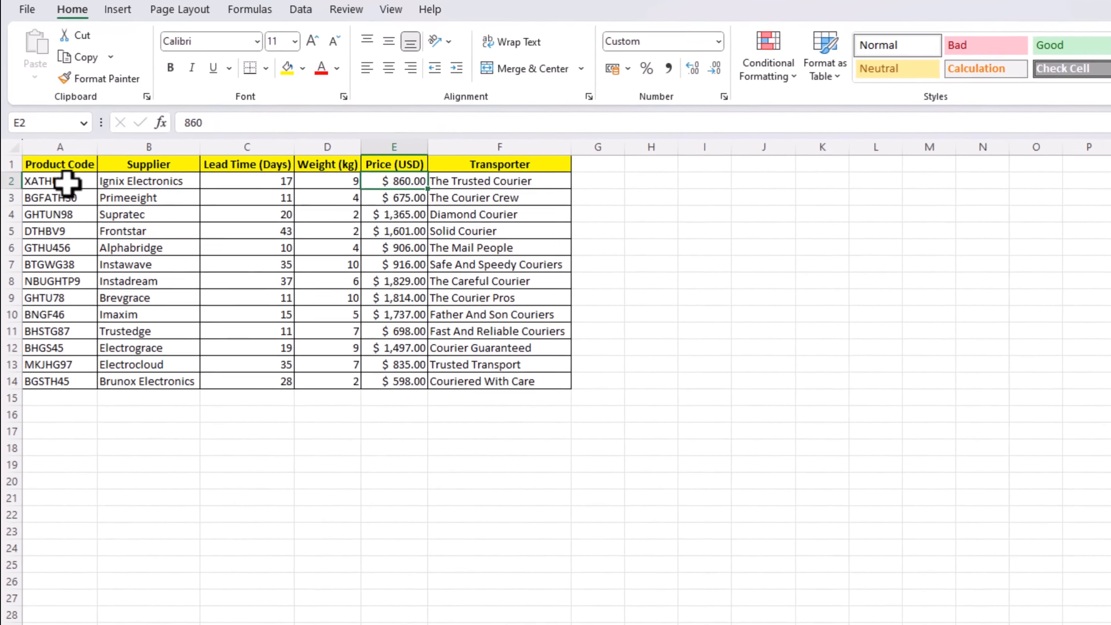
pyautogui.click(47, 172)
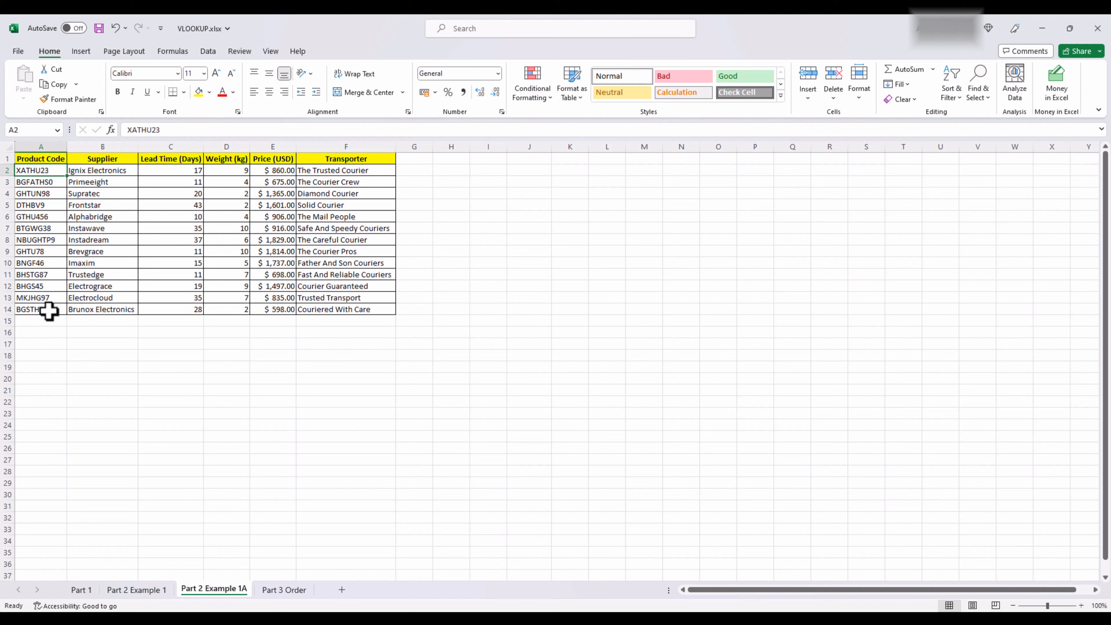
pyautogui.press('Down')
pyautogui.press('Down')
pyautogui.press('Down')
pyautogui.press('Down')
pyautogui.press('Down')
pyautogui.press('Down')
pyautogui.press('Down')
pyautogui.press('Down')
pyautogui.press('Down')
pyautogui.press('Down')
pyautogui.press('Down')
pyautogui.press('Down')
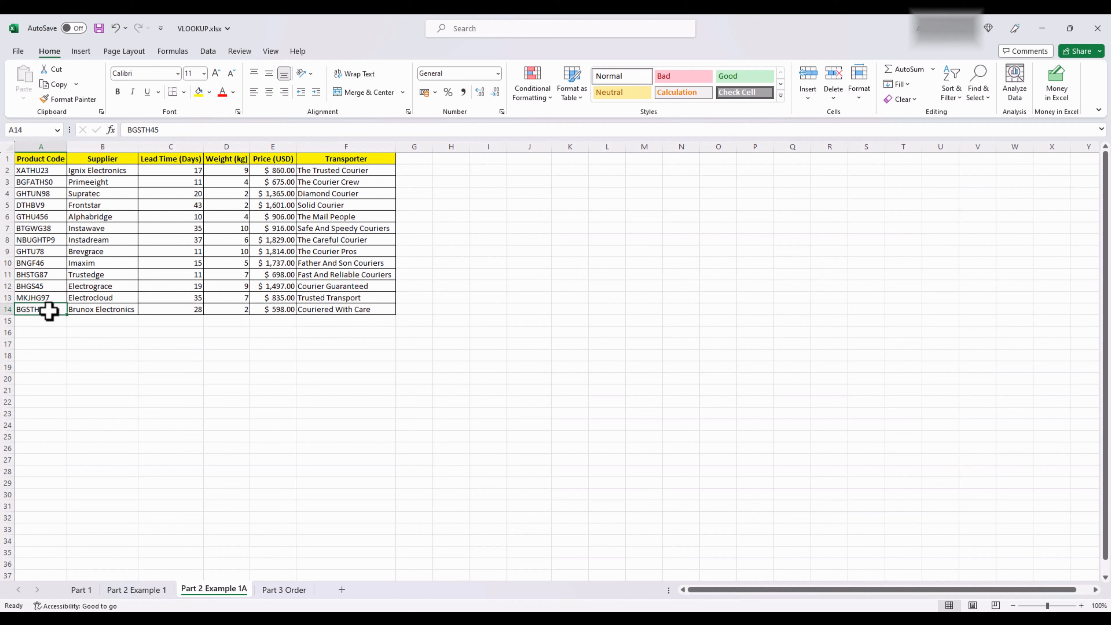
# Duplicate the last product code, BGSTH45, from A14 into A15 and select the Supplier cell beside it.
pyautogui.hotkey('ctrl', 'c')
pyautogui.click(48, 321)
pyautogui.hotkey('ctrl', 'v')
pyautogui.click(87, 323)
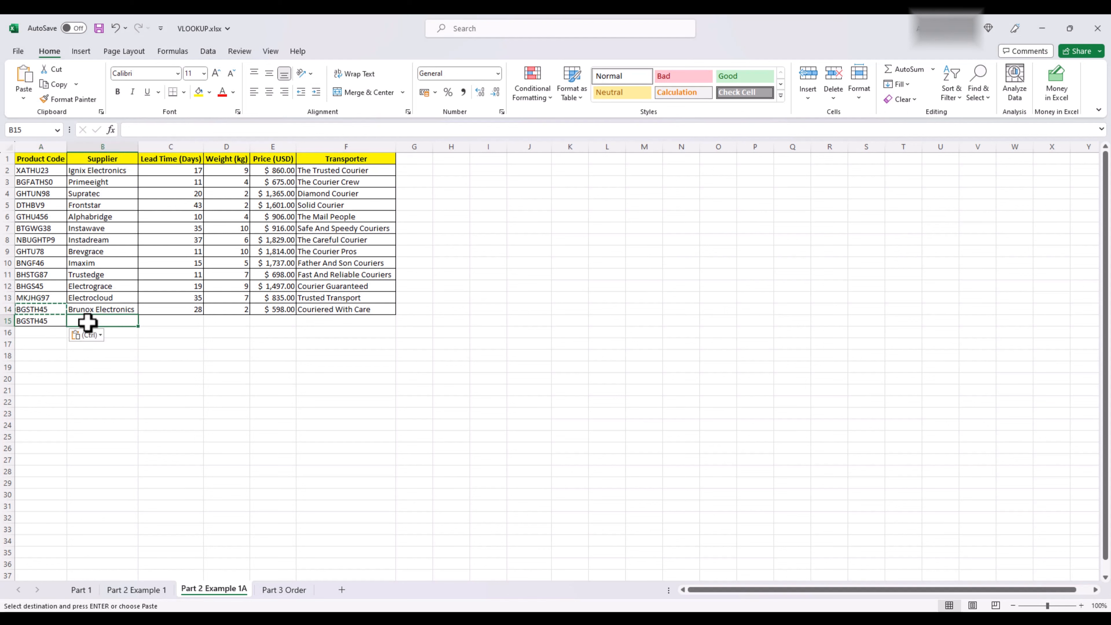
# Fill row 15 with the supplier ABC Electricals, a lead time of 5 days and a weight of 2 kg.
pyautogui.write('ABC')
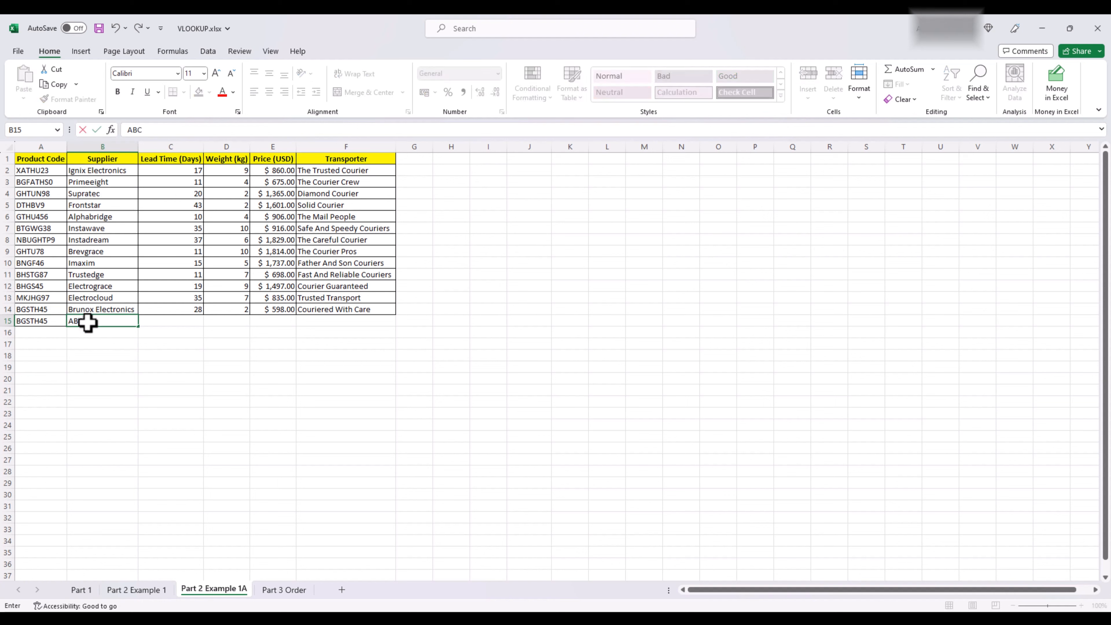
pyautogui.write(' Electricals')
pyautogui.press('Tab')
pyautogui.write('5')
pyautogui.press('Tab')
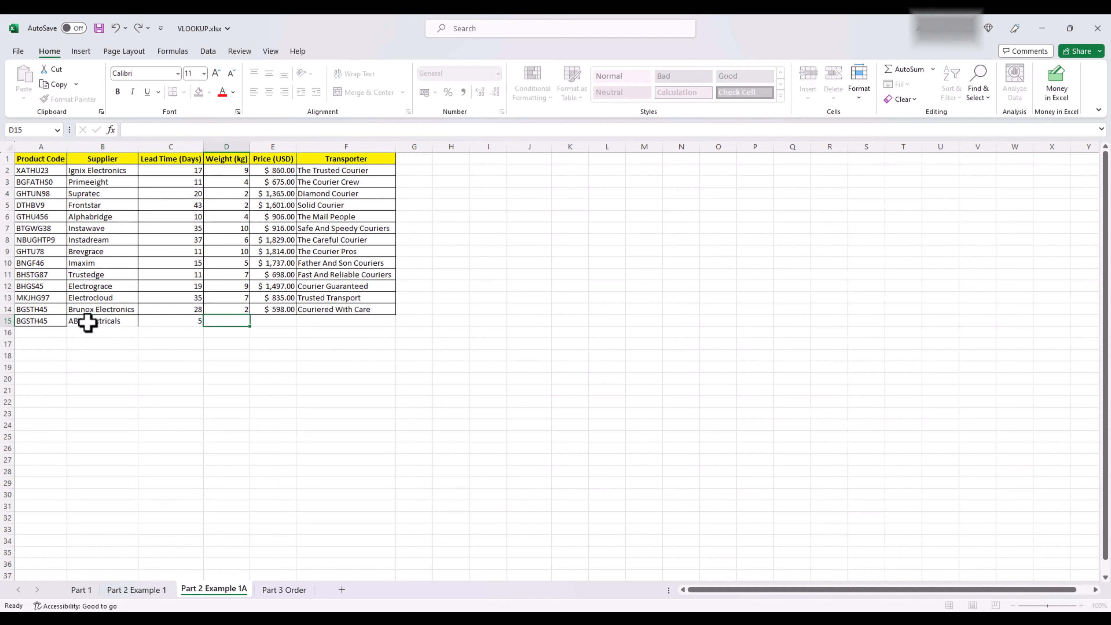
pyautogui.press('Tab')
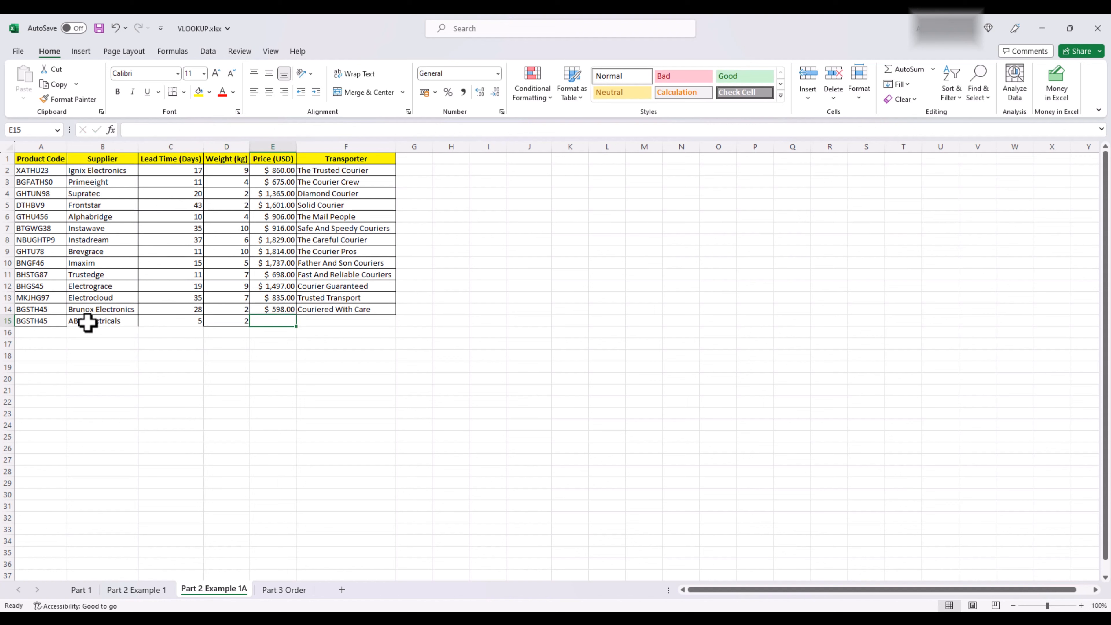
# Fill the transporter in F15 from the row above and enter a price of 235 in E15.
pyautogui.press('Tab')
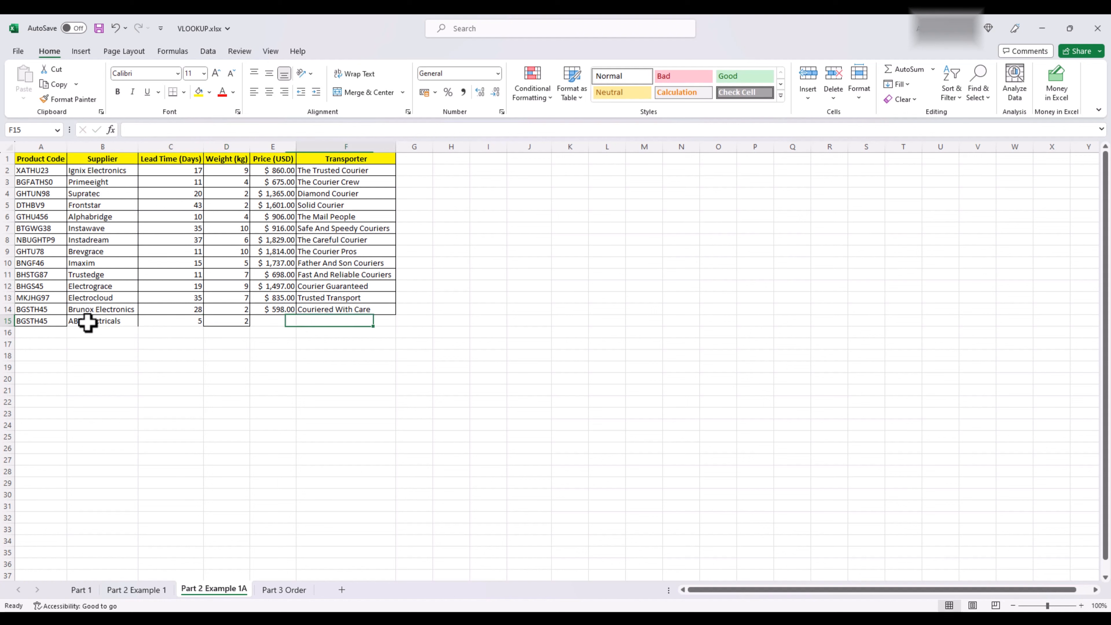
pyautogui.hotkey('ctrl', 'd')
pyautogui.press('Left')
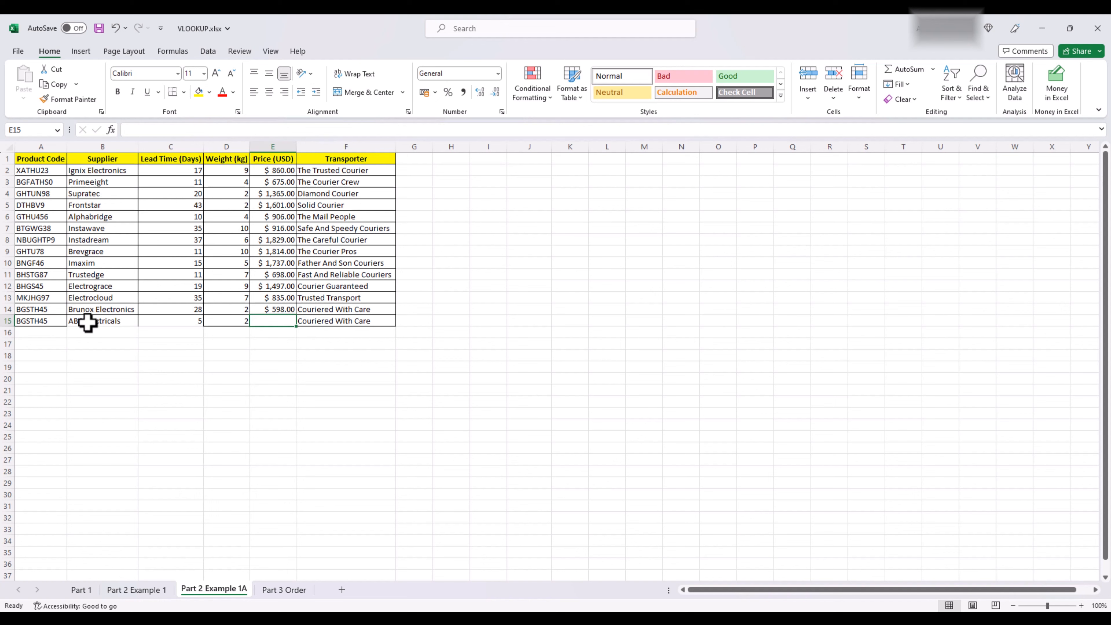
pyautogui.write('235')
pyautogui.press('Tab')
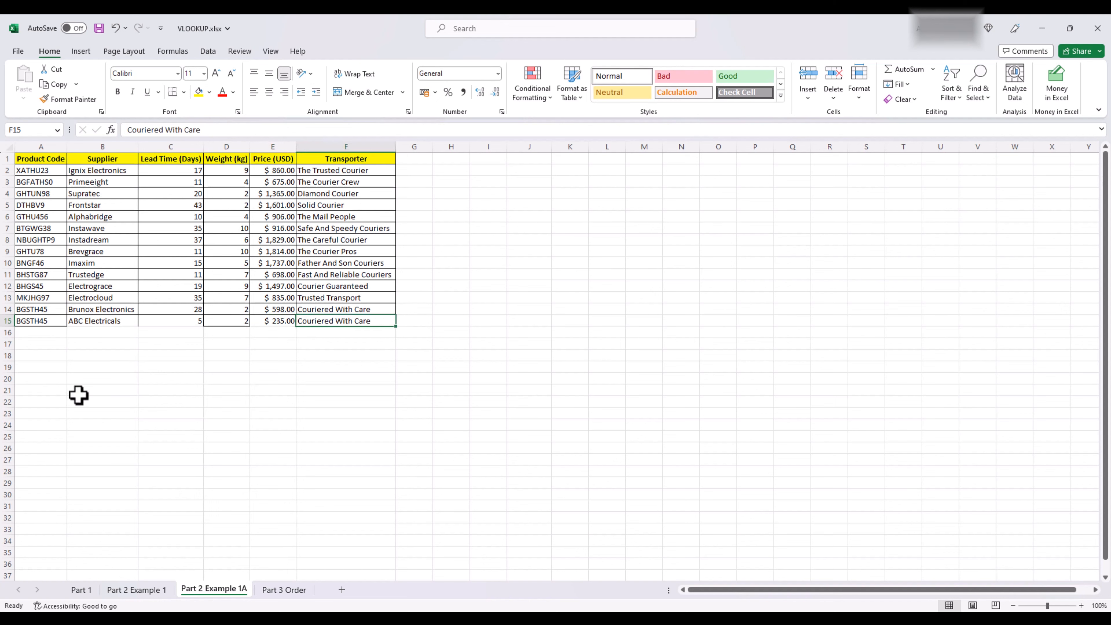
# Switch to the Part 2 Example 1 sheet and clear the Cost Price formulas in E2 to E14.
pyautogui.click(125, 595)
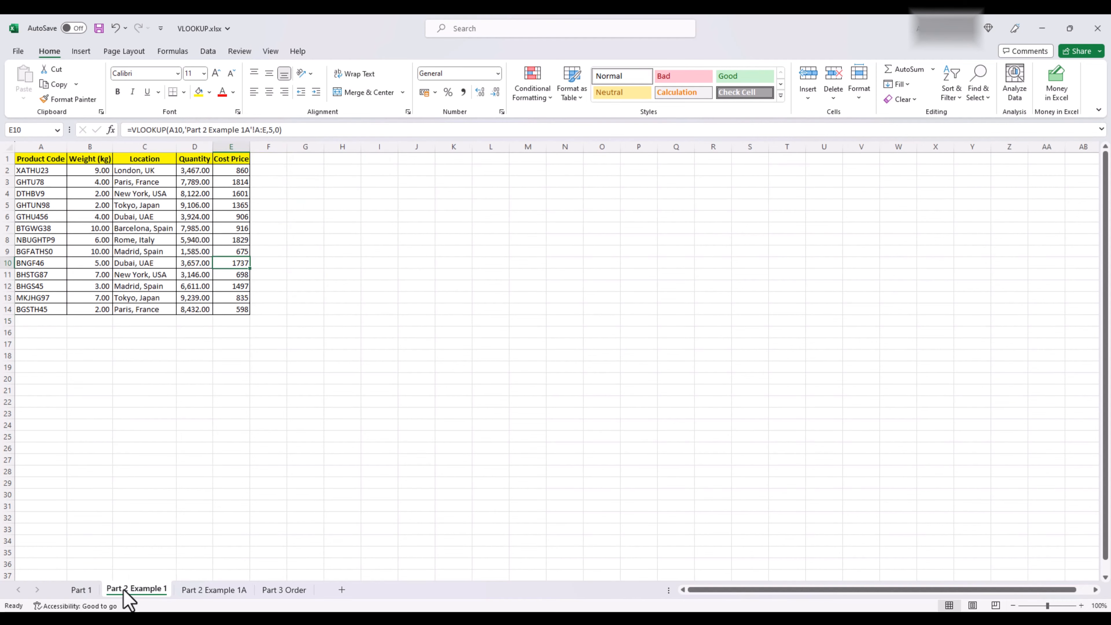
pyautogui.click(239, 170)
pyautogui.hotkey('ctrl', 'c')
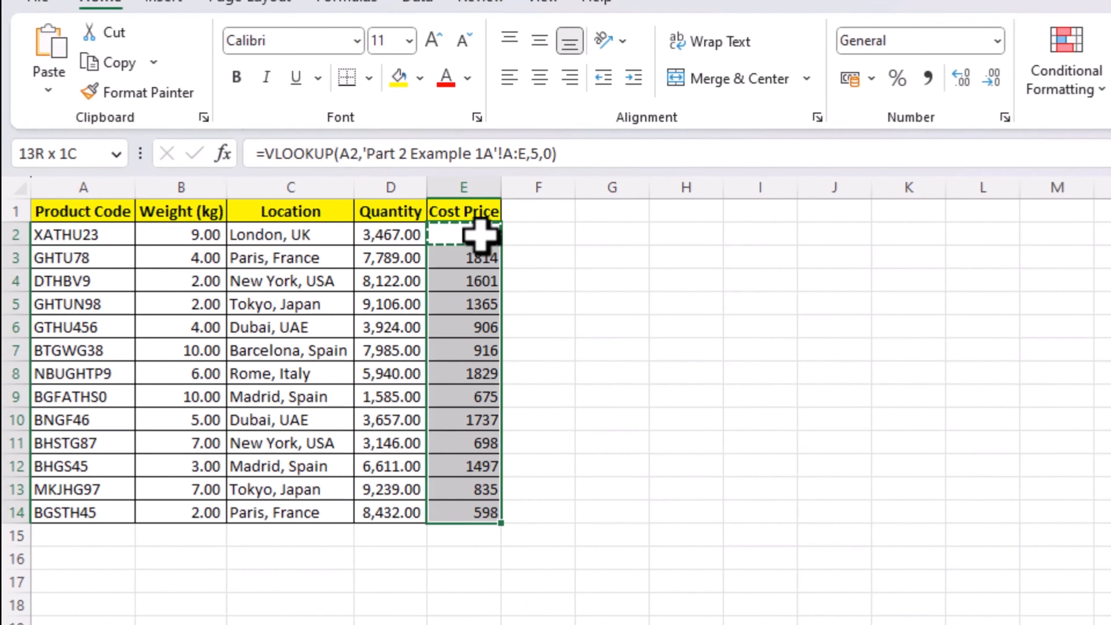
pyautogui.hotkey('ctrl', 'shift', 'Down')
pyautogui.press('Delete')
# Start a VLOOKUP formula in E2 with the product code in A2 as the lookup value.
pyautogui.write('=VLOOKUP(')
pyautogui.press('Left')
pyautogui.press('Left')
pyautogui.press('Left')
pyautogui.press('Left')
pyautogui.write(',')
# Complete the formula with columns A to E of the Part 2 Example 1A sheet, column index 5 and range lookup 0.
pyautogui.hotkey('ctrl', 'pagedown')
pyautogui.hotkey('ctrl', 'Home')
pyautogui.hotkey('shift', 'Right')
pyautogui.hotkey('shift', 'Right')
pyautogui.hotkey('shift', 'Right')
pyautogui.hotkey('shift', 'Right')
pyautogui.hotkey('ctrl', 'space')
pyautogui.write(',5,0)')
pyautogui.press('Return')
# Copy the Cost Price formula from E2 down to E14 and select E14 to inspect the duplicated code's price.
pyautogui.press('Up')
pyautogui.hotkey('ctrl', 'c')
pyautogui.press('Left')
pyautogui.hotkey('ctrl', 'Down')
pyautogui.press('Right')
pyautogui.hotkey('ctrl', 'shift', 'Up')
pyautogui.hotkey('ctrl', 'v')
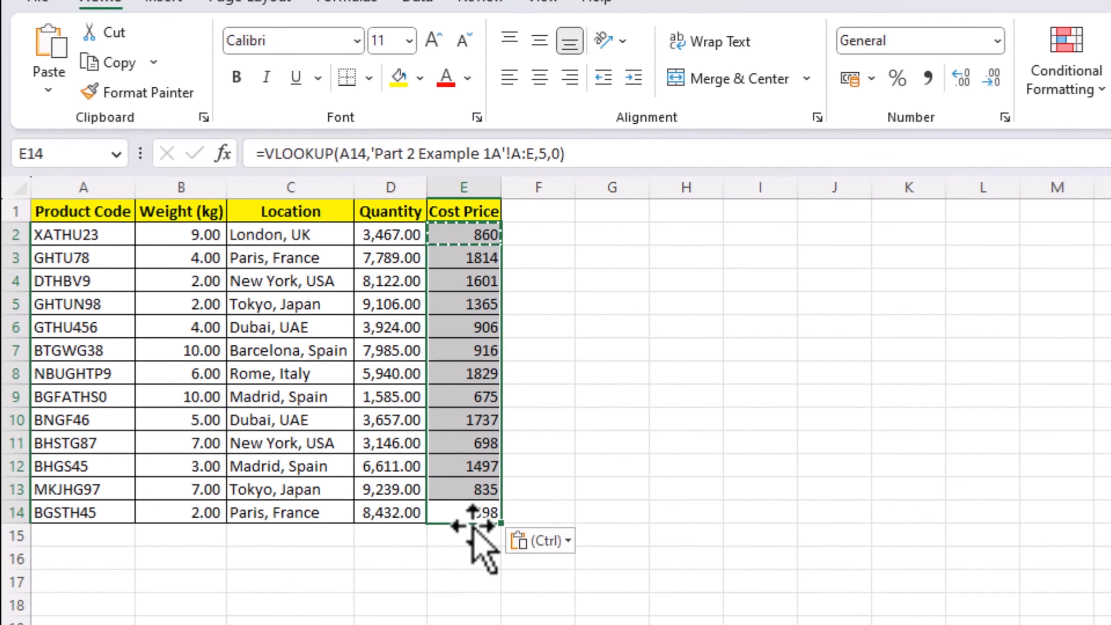
pyautogui.click(469, 510)
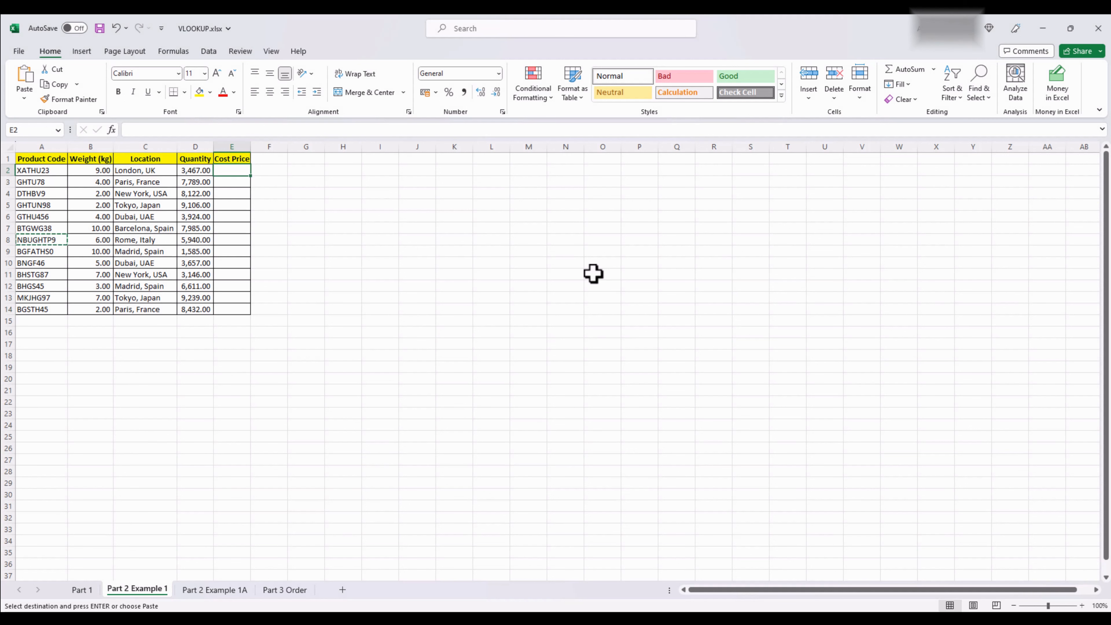
# Change the product code in A15 of the Part 2 Example 1A sheet to lowercase bgsth45.
pyautogui.hotkey('shift', 'Left')
pyautogui.hotkey('shift', 'Left')
pyautogui.hotkey('shift', 'Left')
pyautogui.hotkey('shift', 'Left')
pyautogui.hotkey('shift', 'Left')
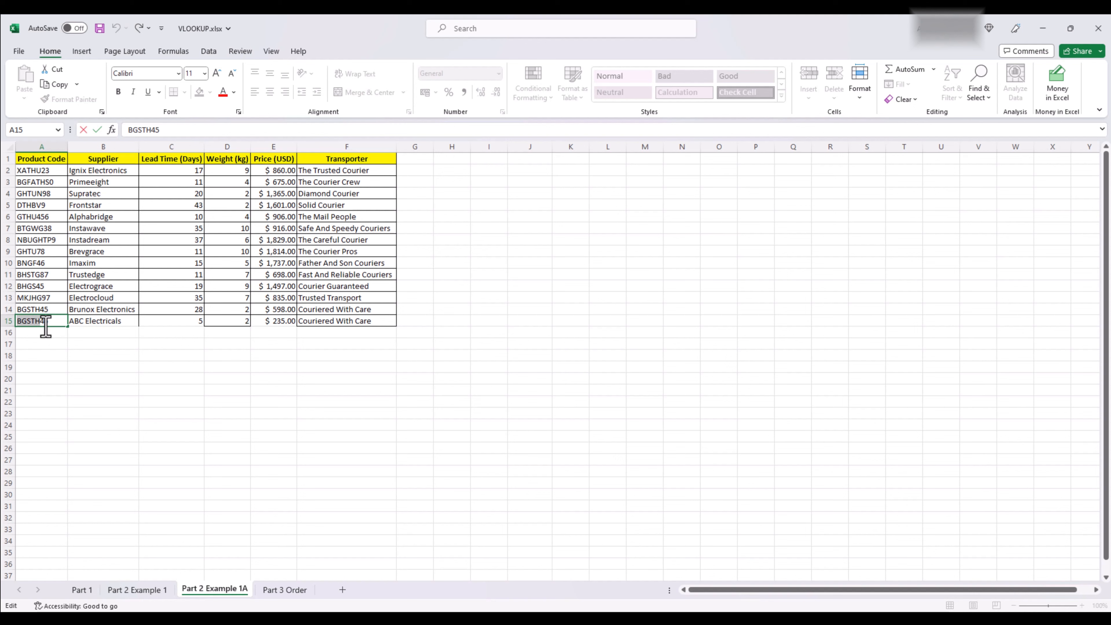
pyautogui.write('bgsth')
pyautogui.press('Return')
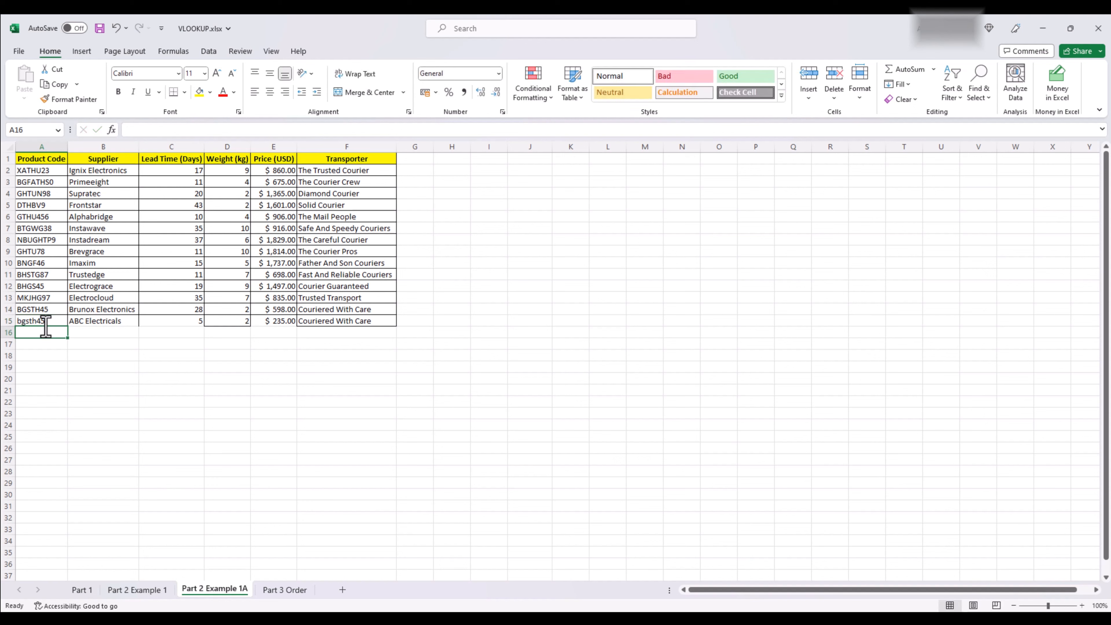
# Empty the Cost Price range E2:E14 on the Part 2 Example 1 sheet and select E2.
pyautogui.click(164, 591)
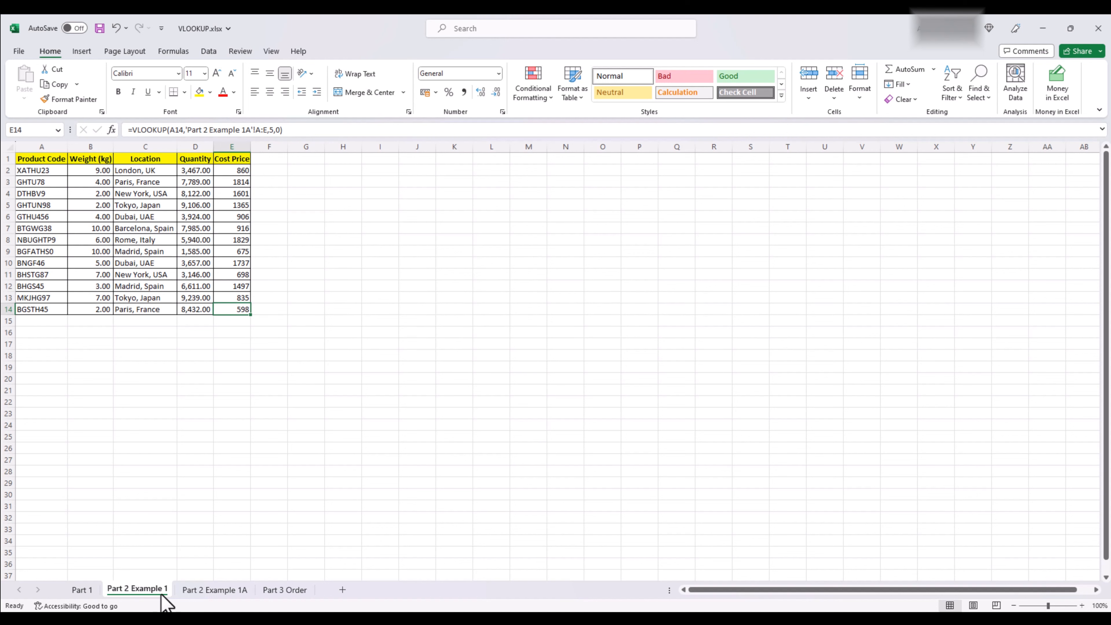
pyautogui.click(235, 171)
pyautogui.moveTo(236, 171); pyautogui.dragTo(242, 309)
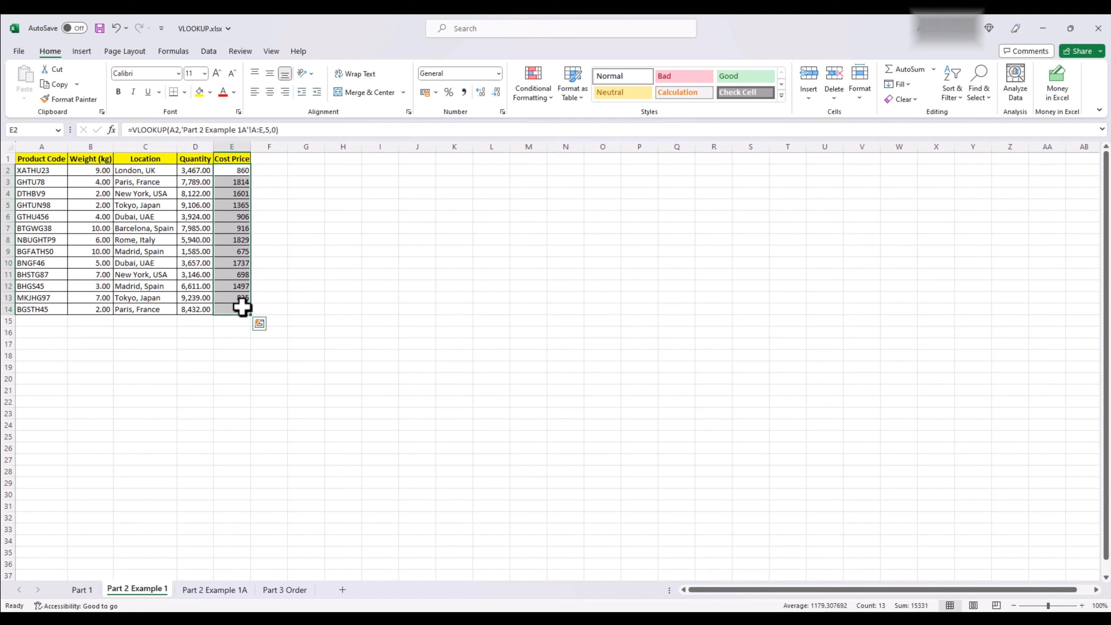
pyautogui.press('Delete')
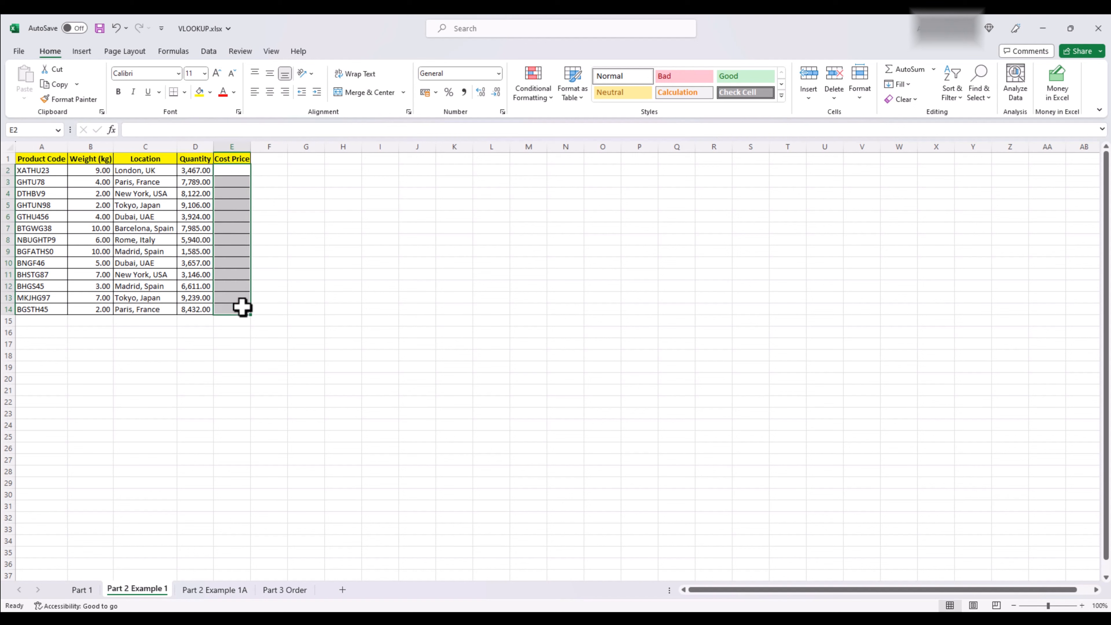
pyautogui.click(239, 170)
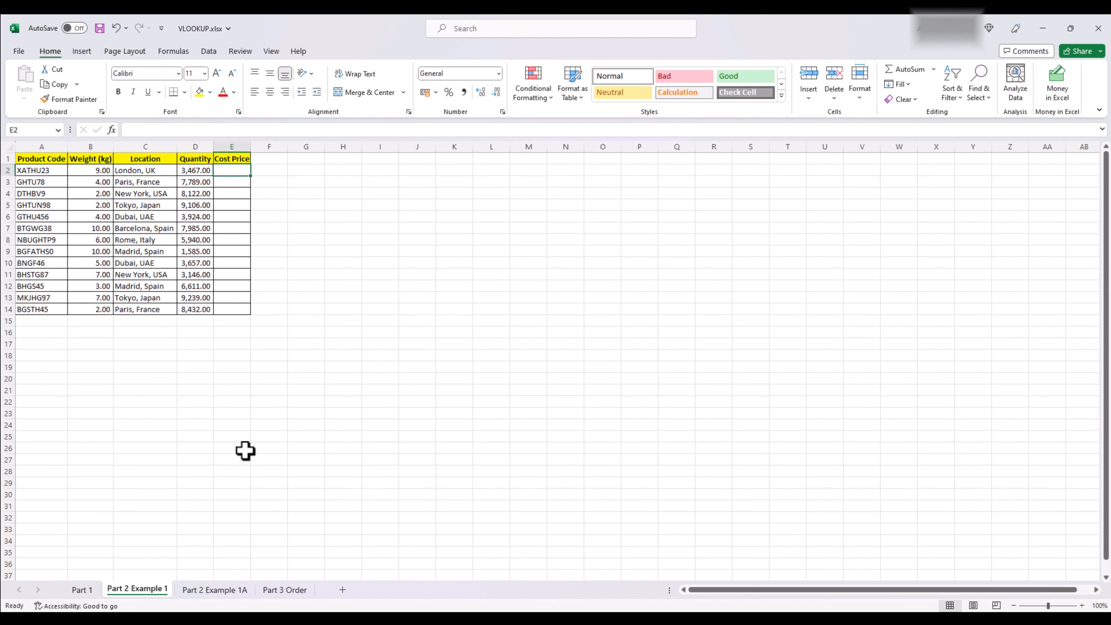
# Compare the price of product code DTHBV9 on the Part 2 Example 1A and Part 3 Order sheets.
pyautogui.click(286, 591)
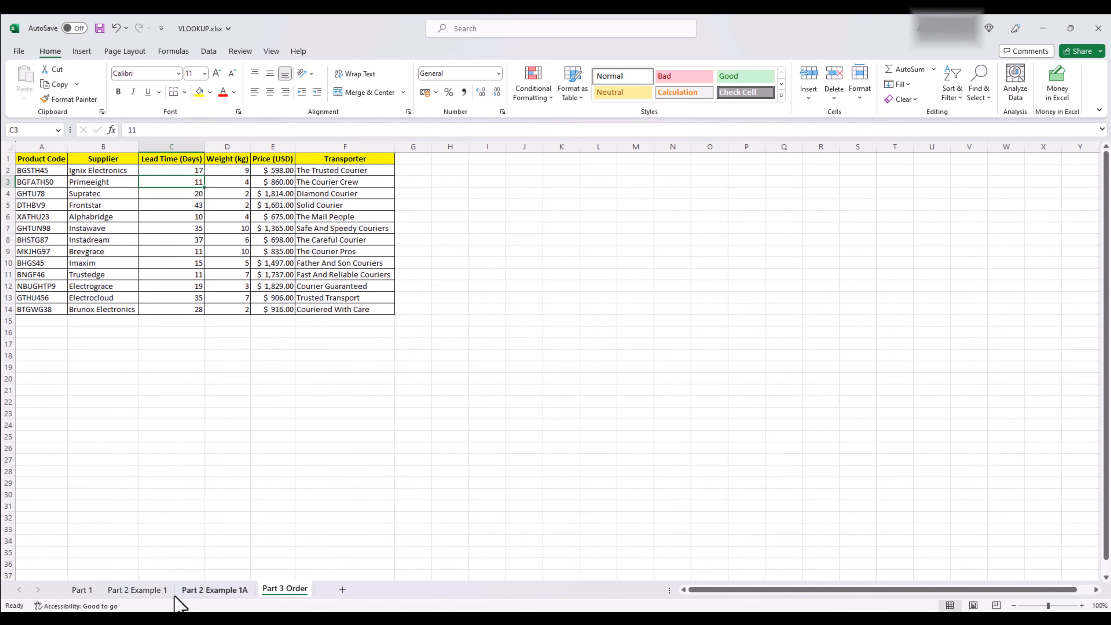
pyautogui.click(156, 594)
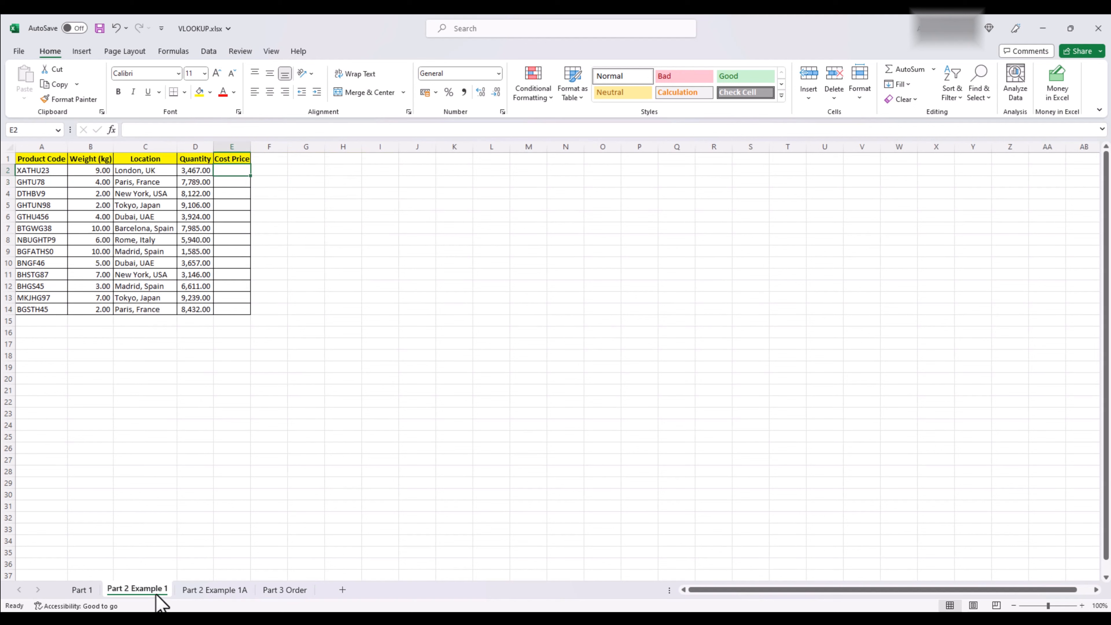
pyautogui.click(35, 193)
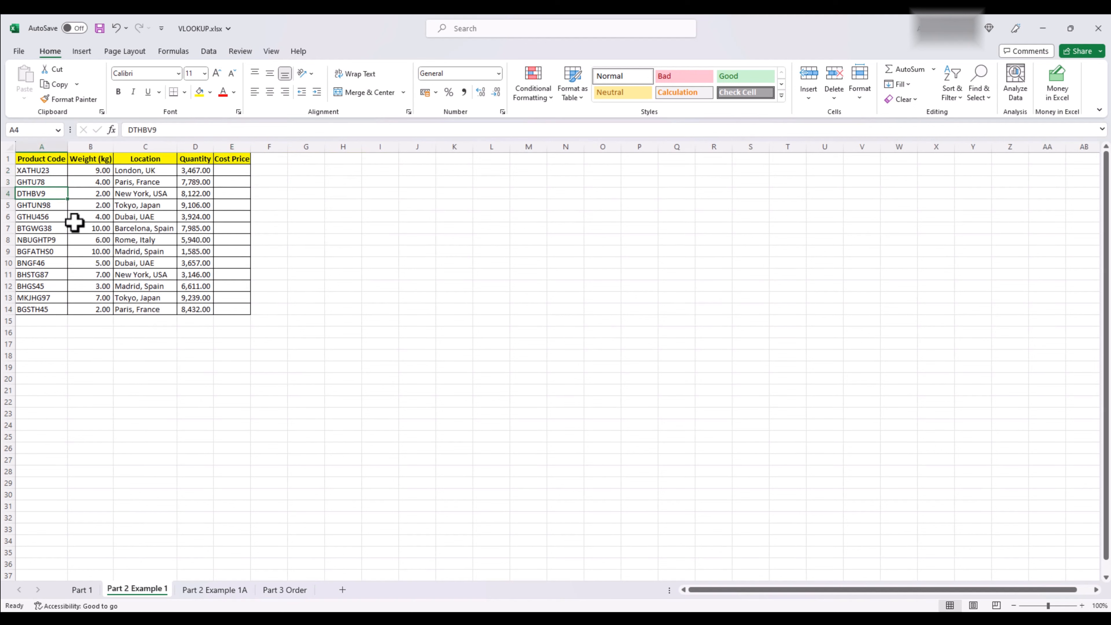
pyautogui.click(221, 592)
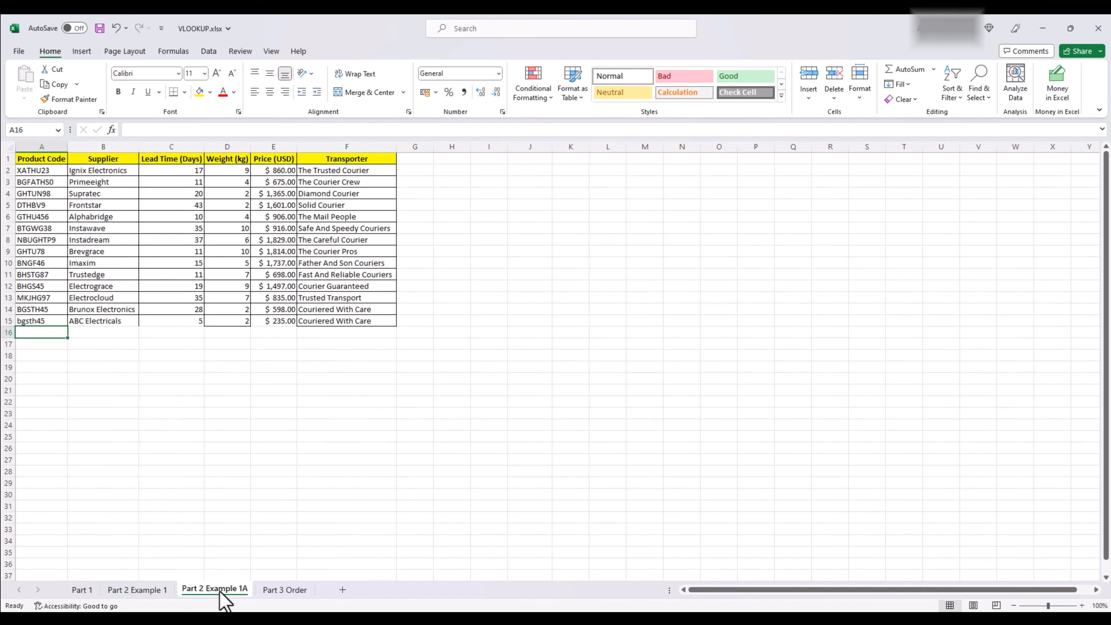
pyautogui.click(267, 205)
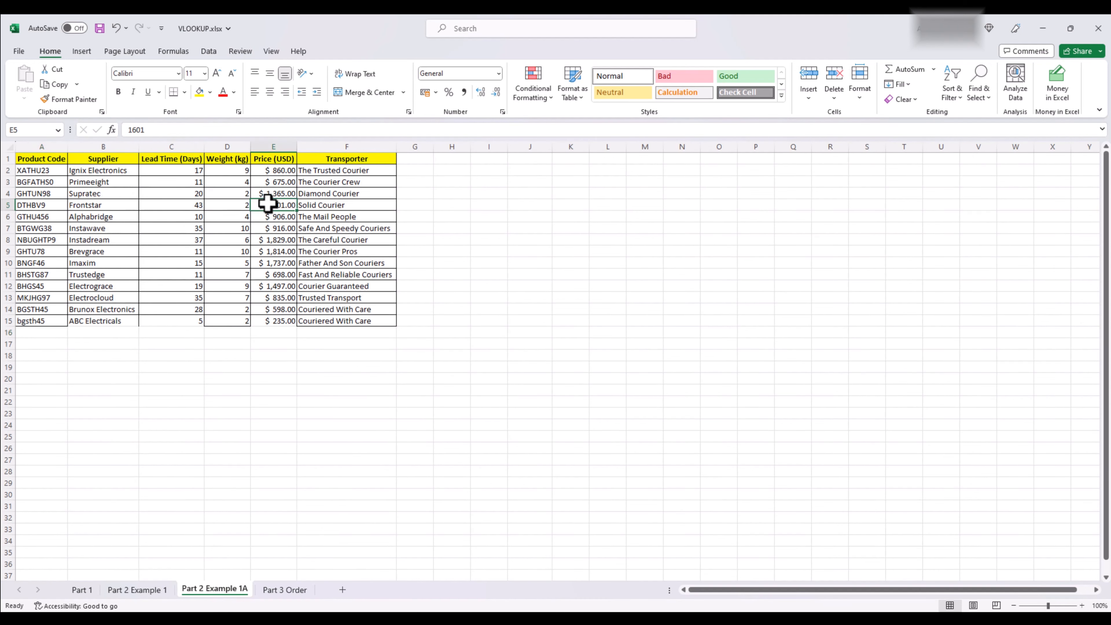
pyautogui.click(293, 596)
pyautogui.click(46, 204)
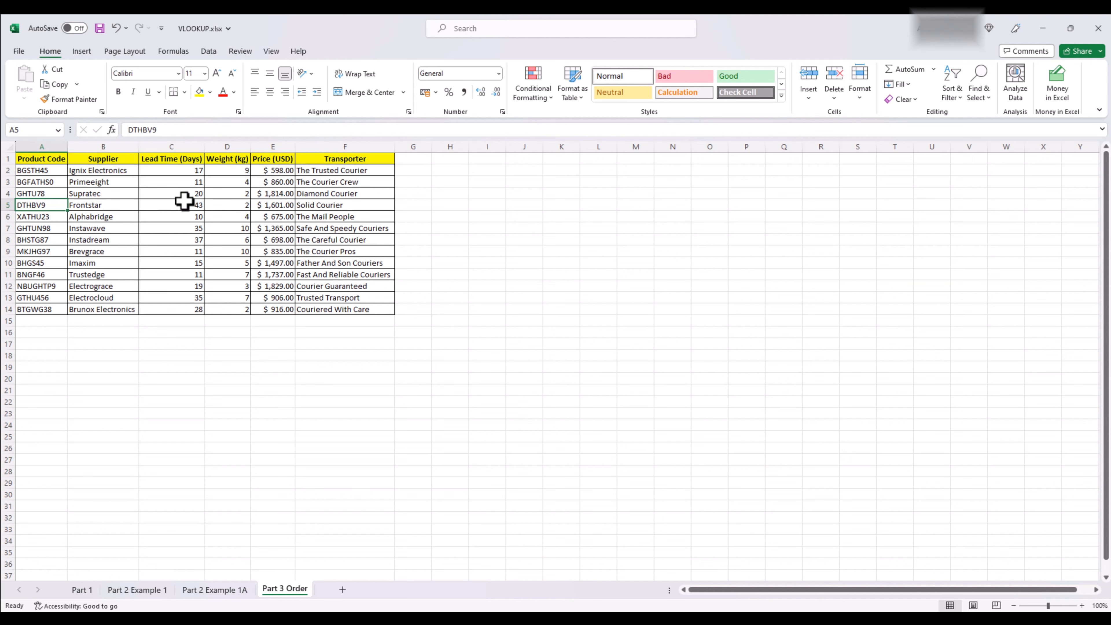
pyautogui.click(273, 207)
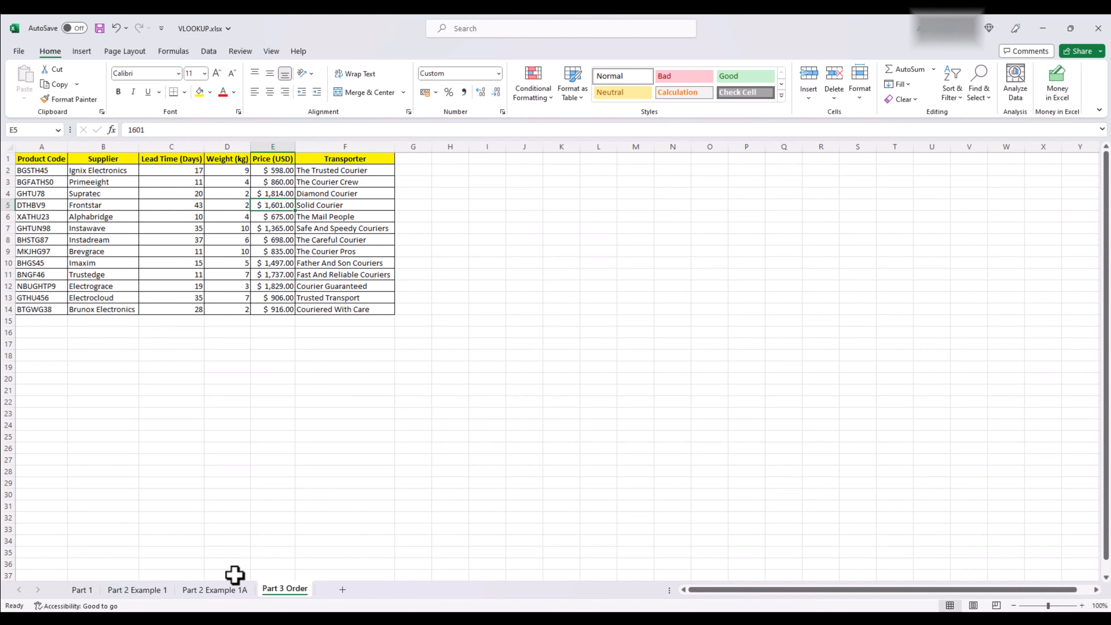
# Copy product code NBUGHTP9 from the Part 2 Example 1 sheet and find it on the Part 2 Example 1A and Part 3 Order sheets.
pyautogui.click(137, 589)
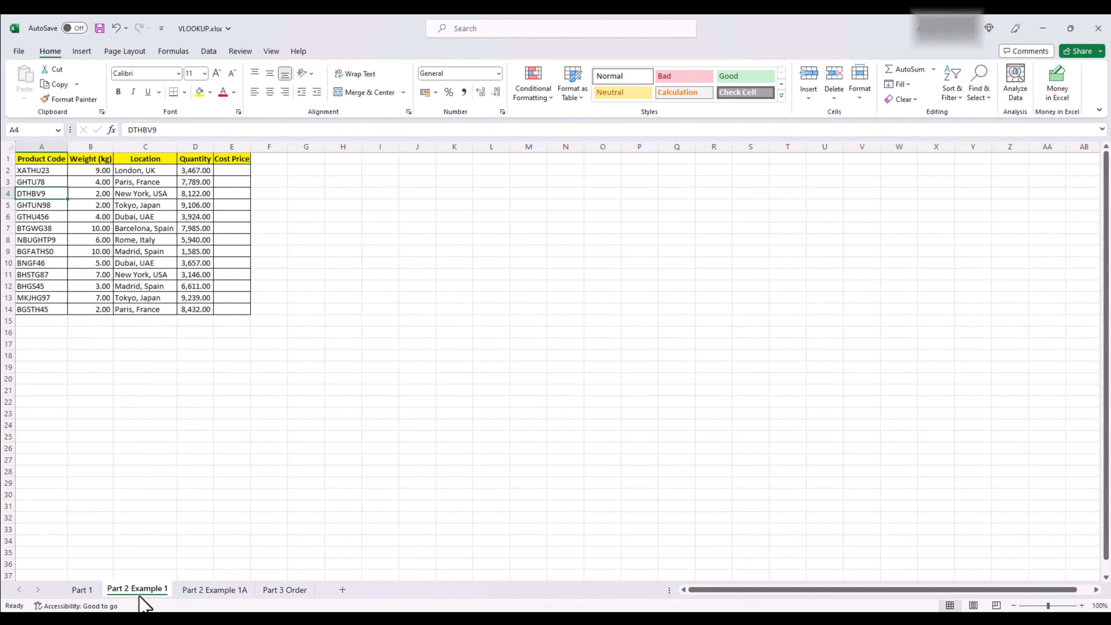
pyautogui.click(40, 241)
pyautogui.hotkey('ctrl', 'c')
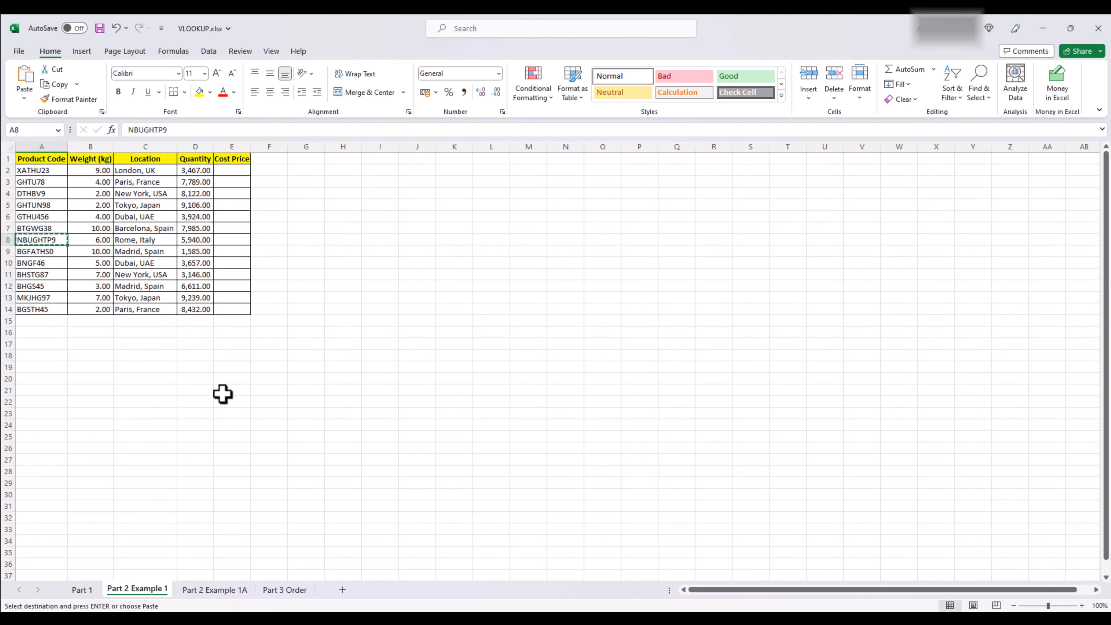
pyautogui.click(206, 593)
pyautogui.hotkey('ctrl', 'f')
pyautogui.hotkey('ctrl', 'v')
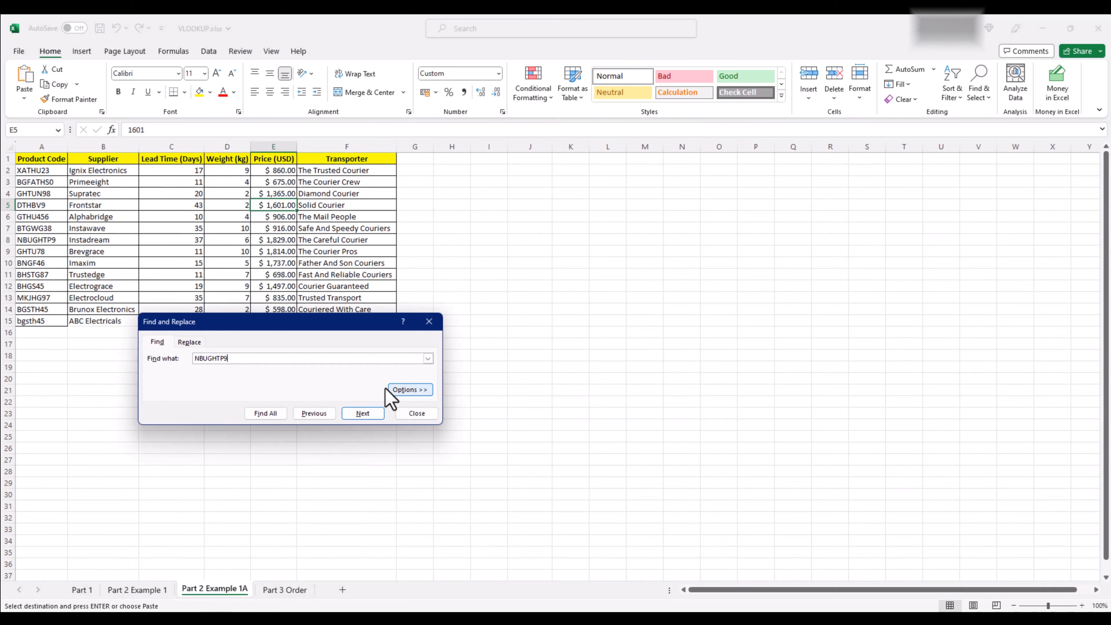
pyautogui.click(360, 417)
pyautogui.click(417, 414)
pyautogui.click(285, 589)
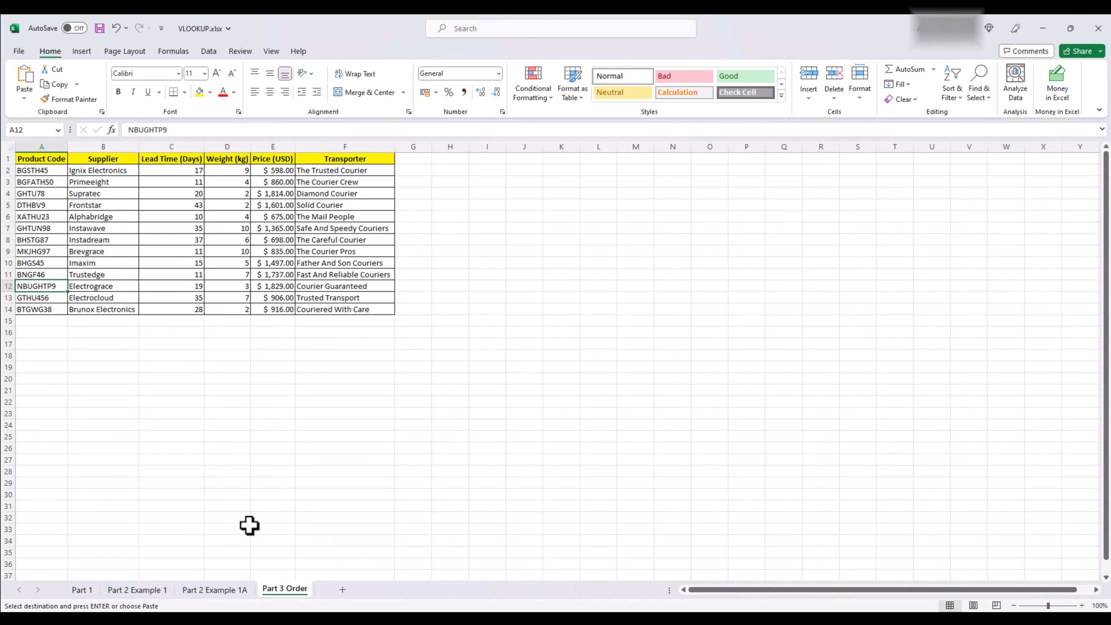
# Copy product code BGFATHS0 from A9 of the Part 2 Example 1 sheet and find it on the Part 3 Order sheet.
pyautogui.click(145, 596)
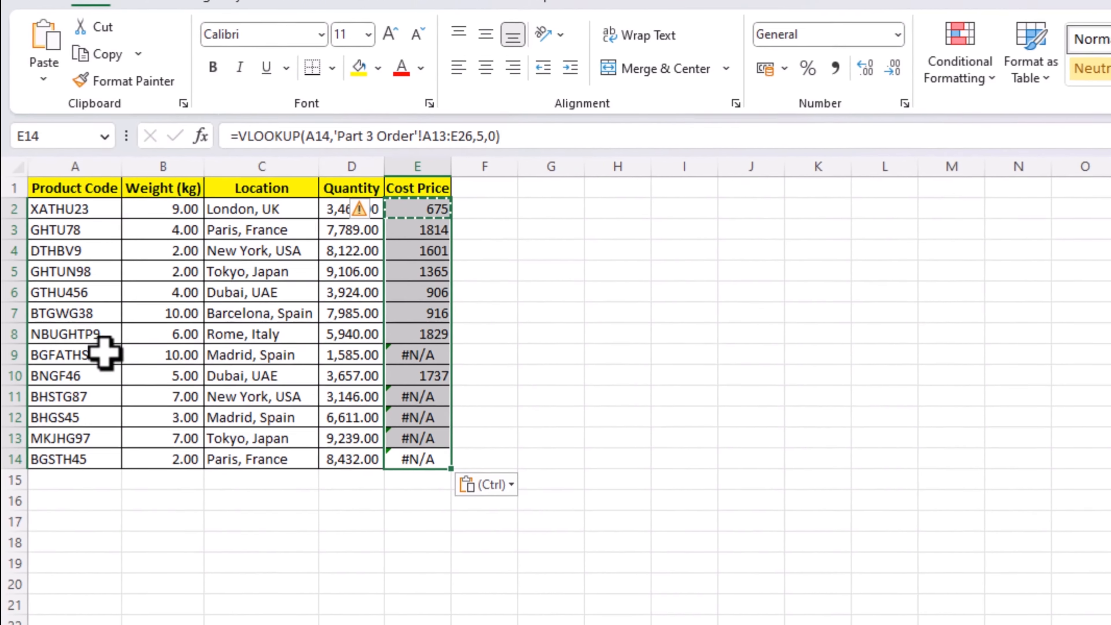
pyautogui.click(87, 380)
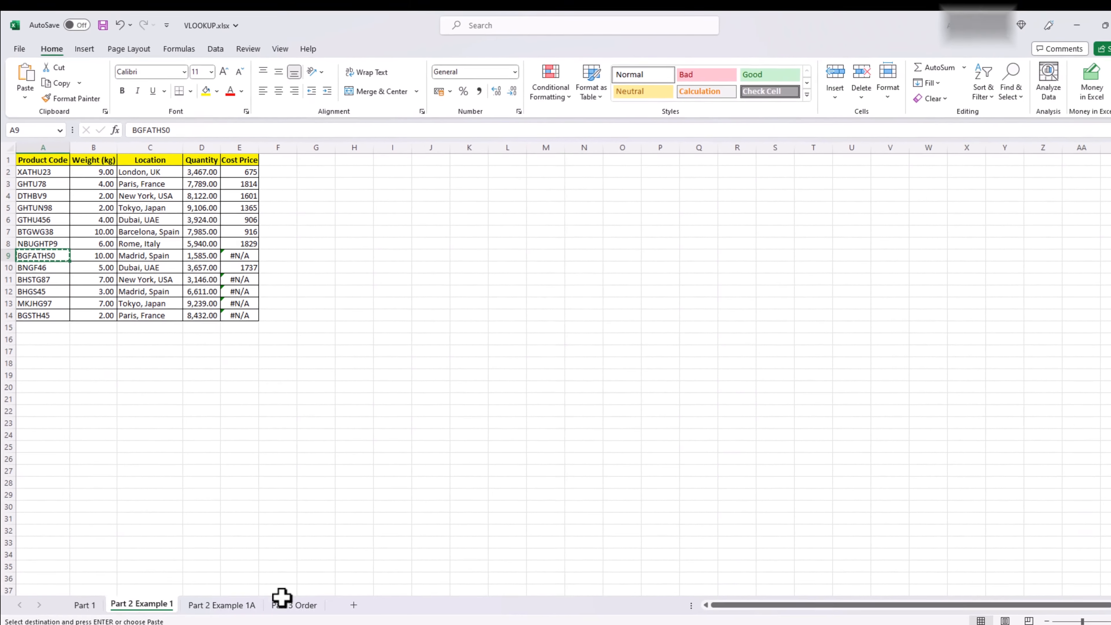
pyautogui.click(283, 590)
pyautogui.hotkey('ctrl', 'f')
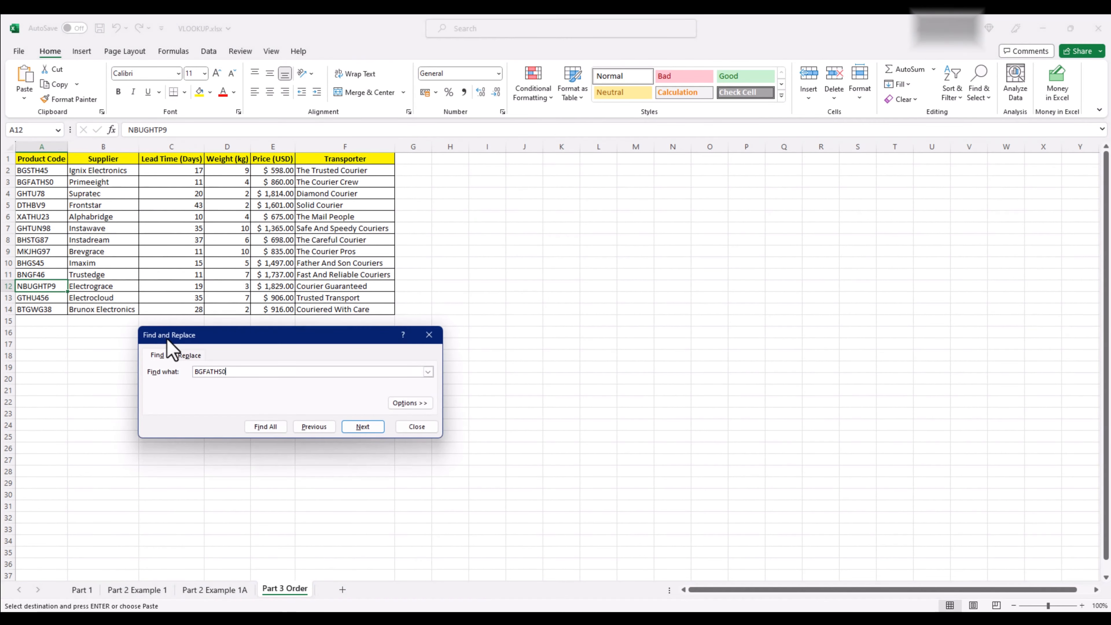
pyautogui.press('Return')
pyautogui.click(414, 427)
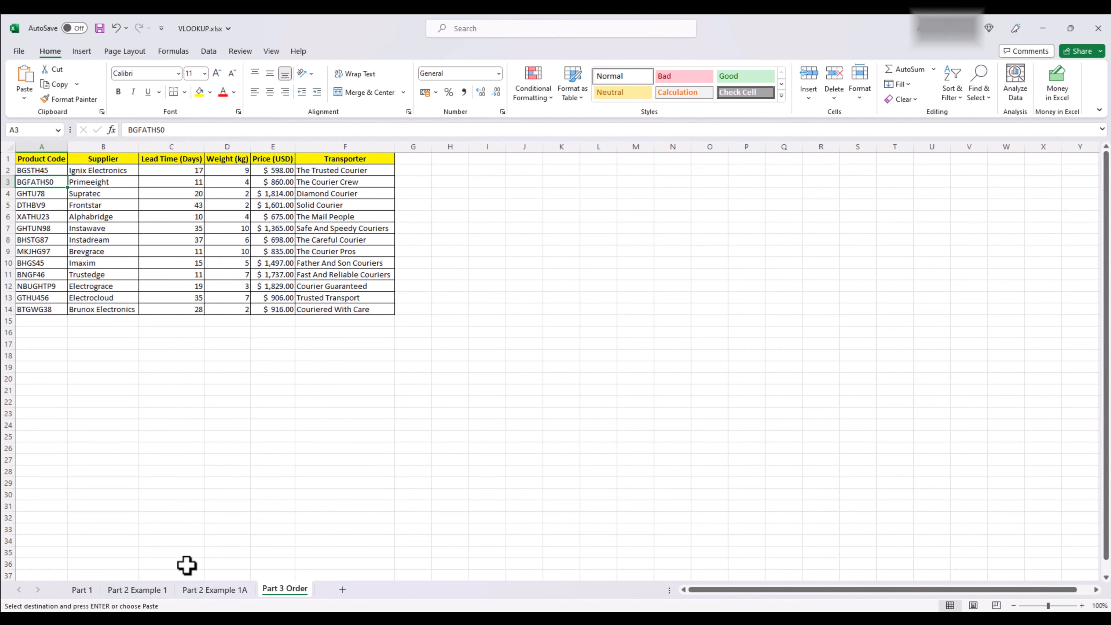
# Rewrite the Cost Price formula as =VLOOKUP(A2,'Part 3 Order'!A:E,5,0) in E2 of Part 2 Example 1 and copy it down to E14.
pyautogui.click(158, 594)
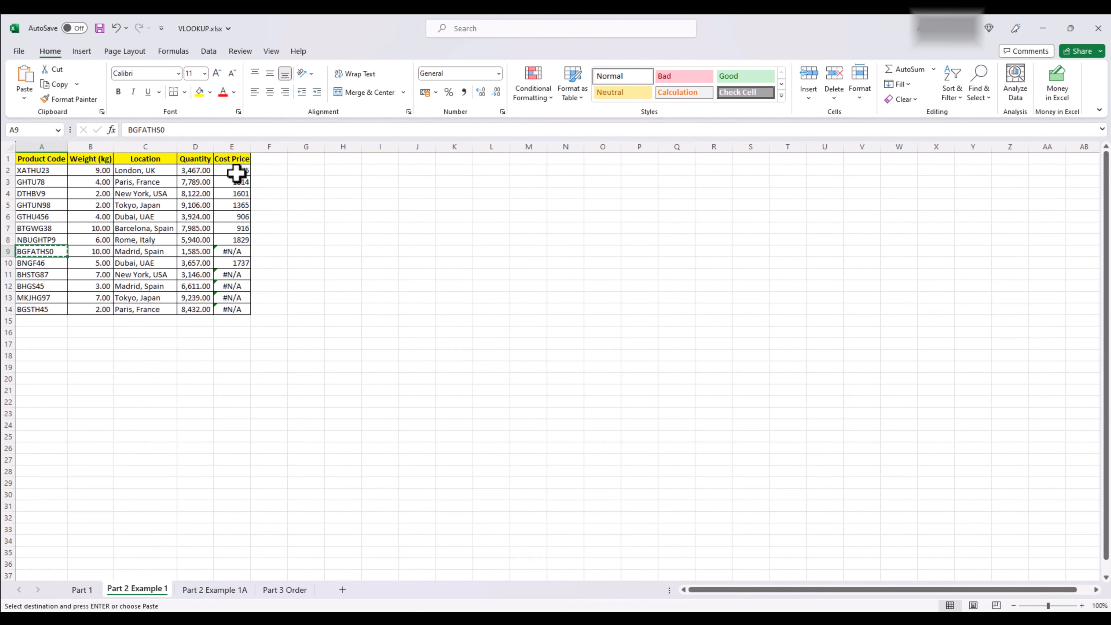
pyautogui.click(238, 171)
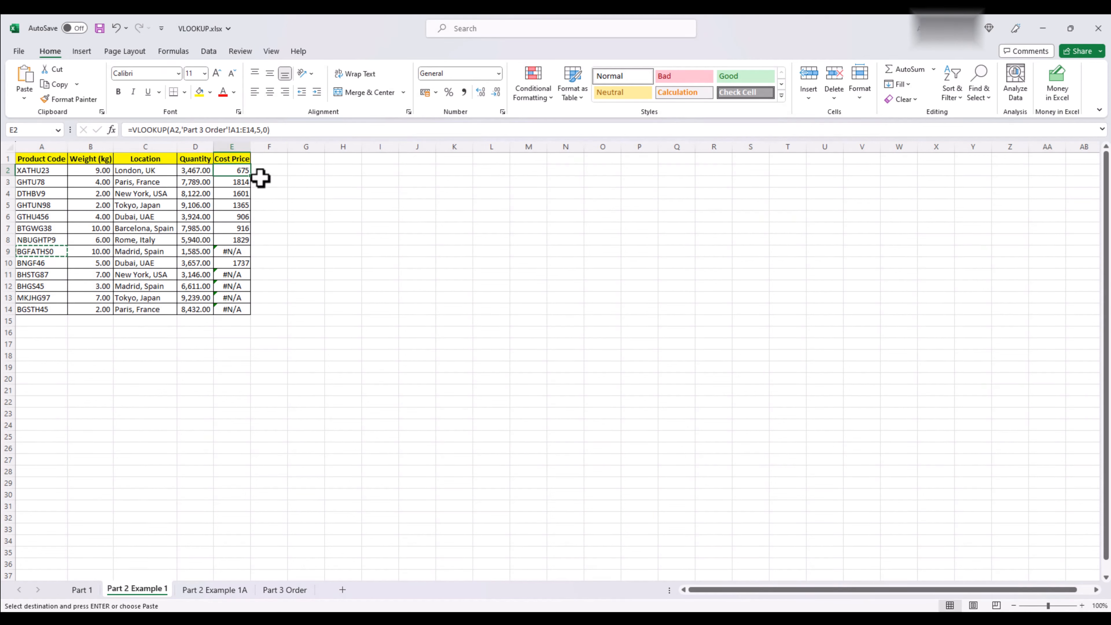
pyautogui.write('=VLOOKUP(')
pyautogui.click(33, 170)
pyautogui.write(',')
pyautogui.click(285, 590)
pyautogui.moveTo(26, 159); pyautogui.dragTo(269, 159)
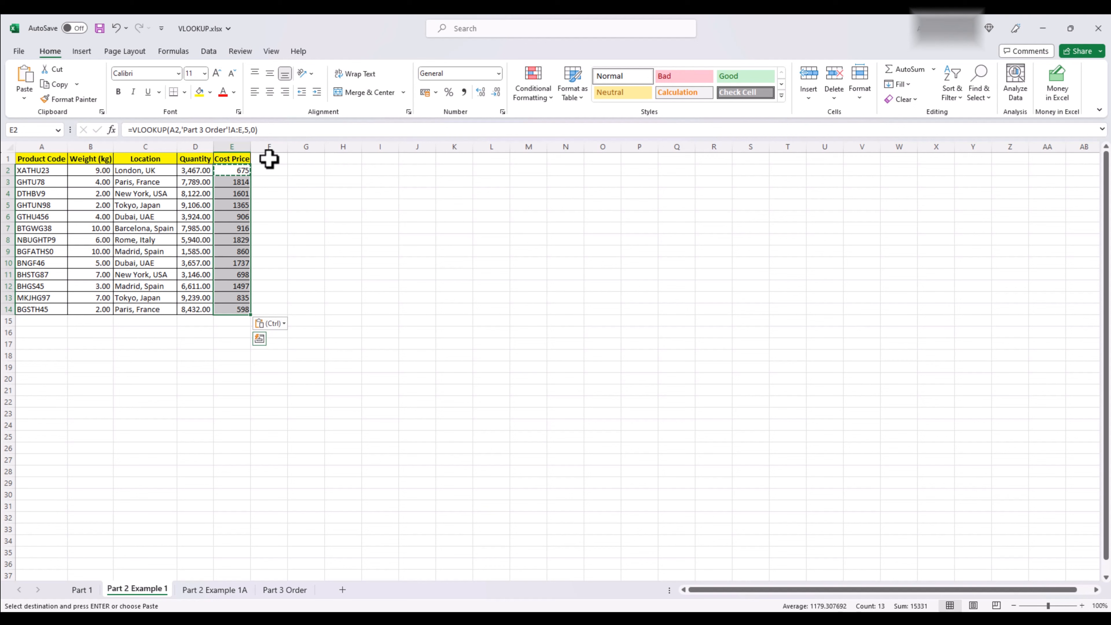
pyautogui.click(260, 307)
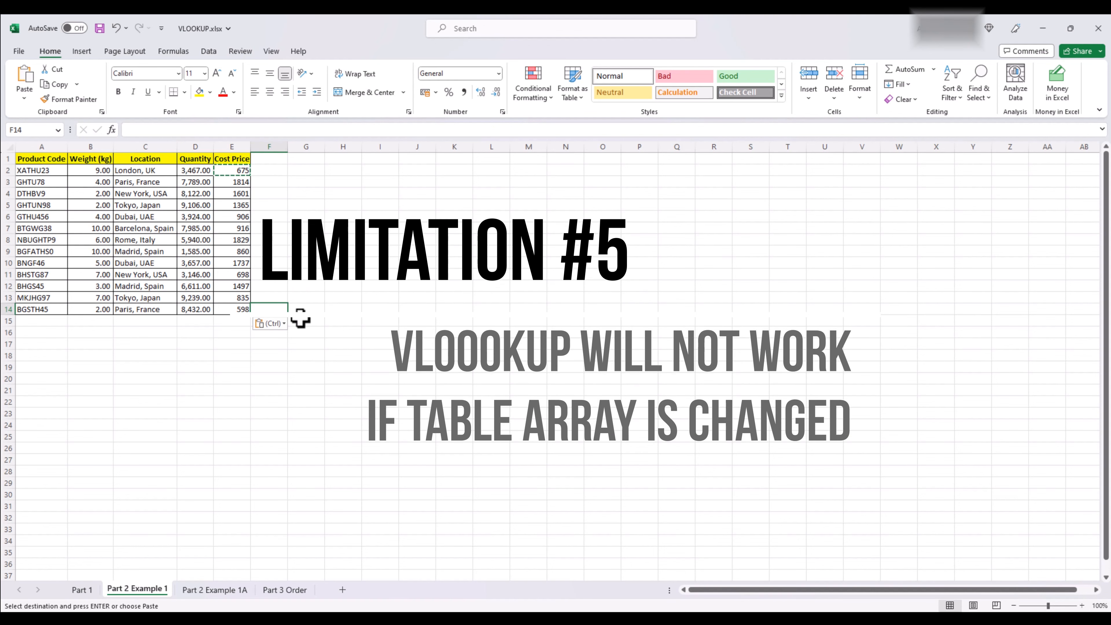
# Insert a blank column before Price (USD) on the Part 3 Order sheet and inspect the Cost Price formula in E2 of Part 2 Example 1.
pyautogui.click(285, 590)
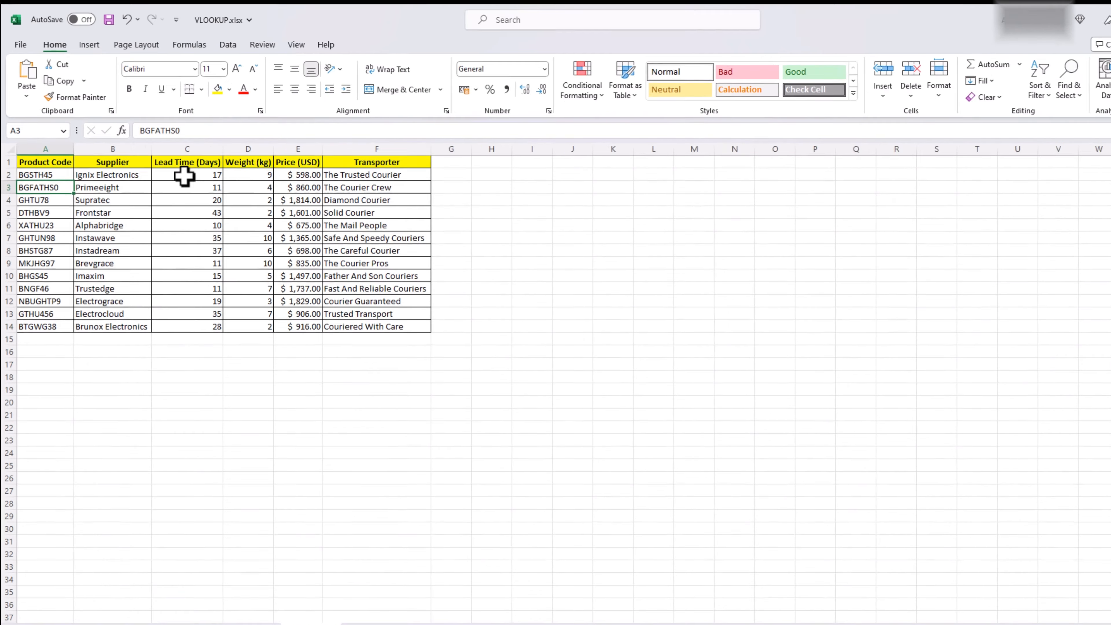
pyautogui.click(184, 177)
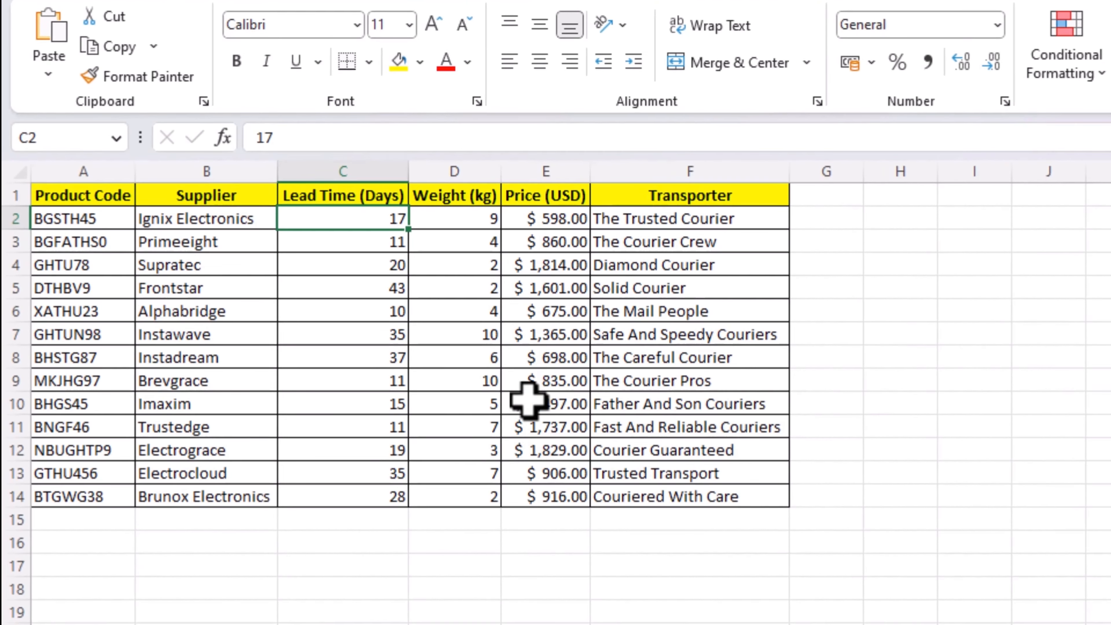
pyautogui.click(548, 217)
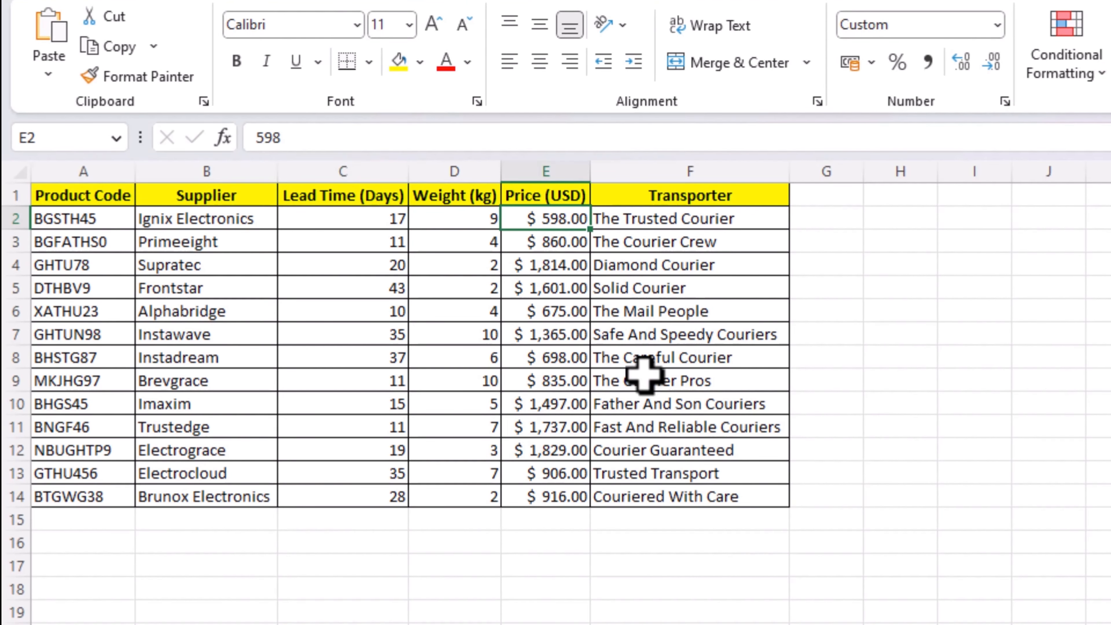
pyautogui.hotkey('ctrl', 'space')
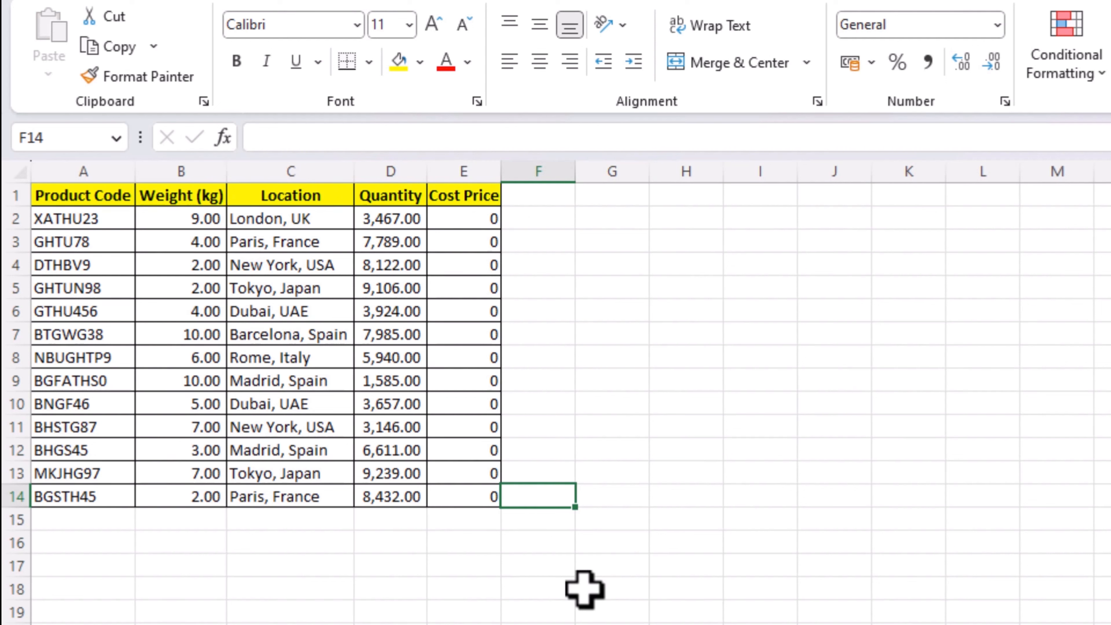
pyautogui.click(477, 216)
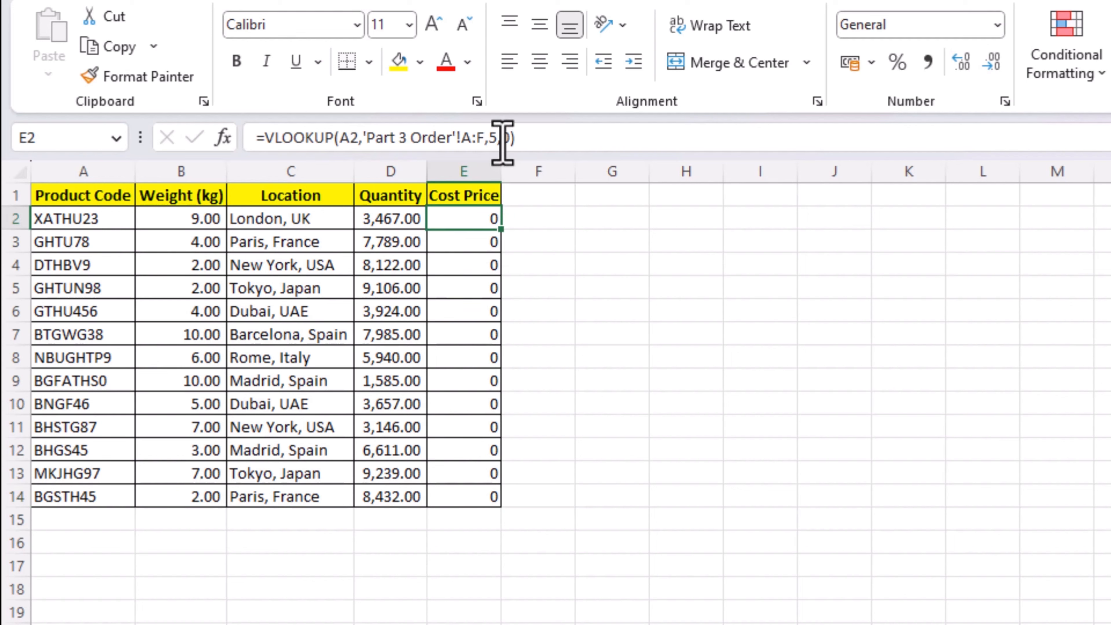
pyautogui.doubleClick(493, 138)
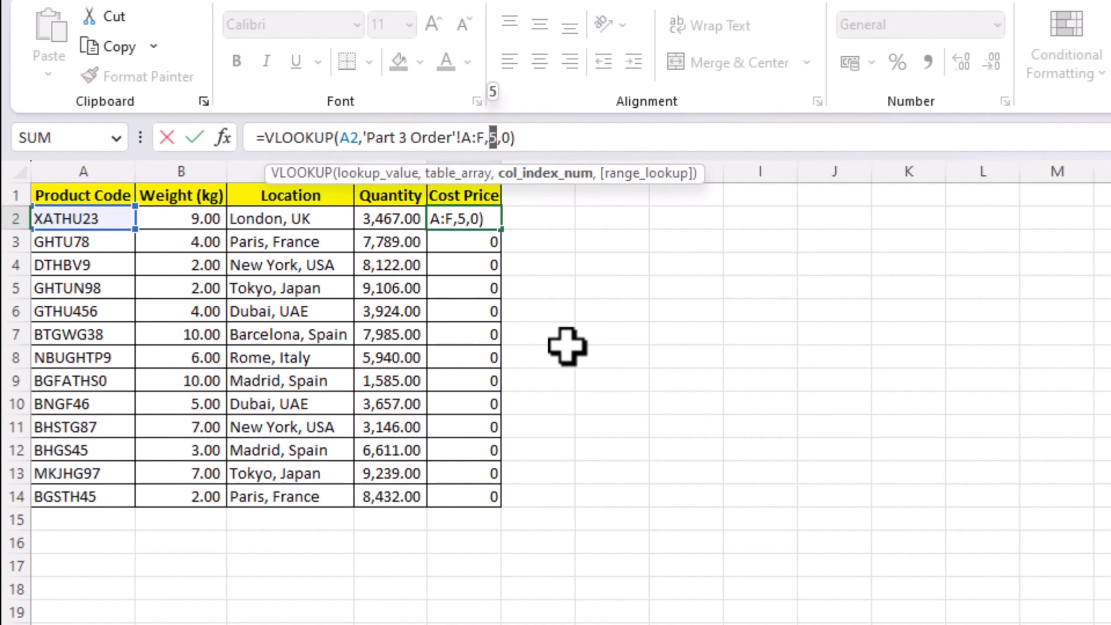
pyautogui.press('Escape')
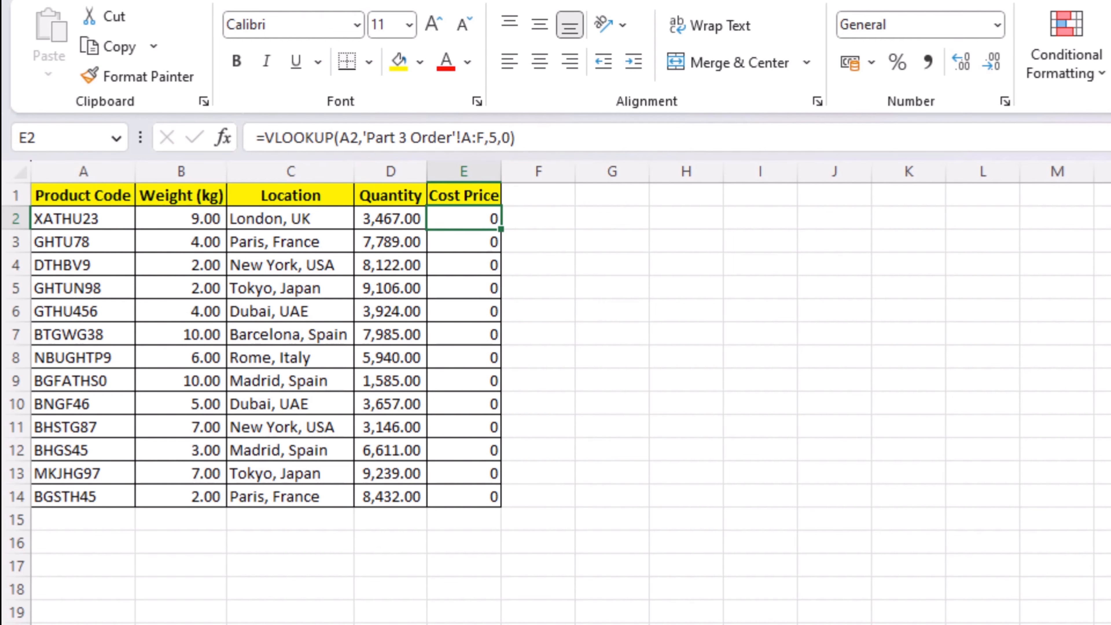
# Delete the blank column E from the Part 3 Order sheet.
pyautogui.hotkey('ctrl', 'pagedown')
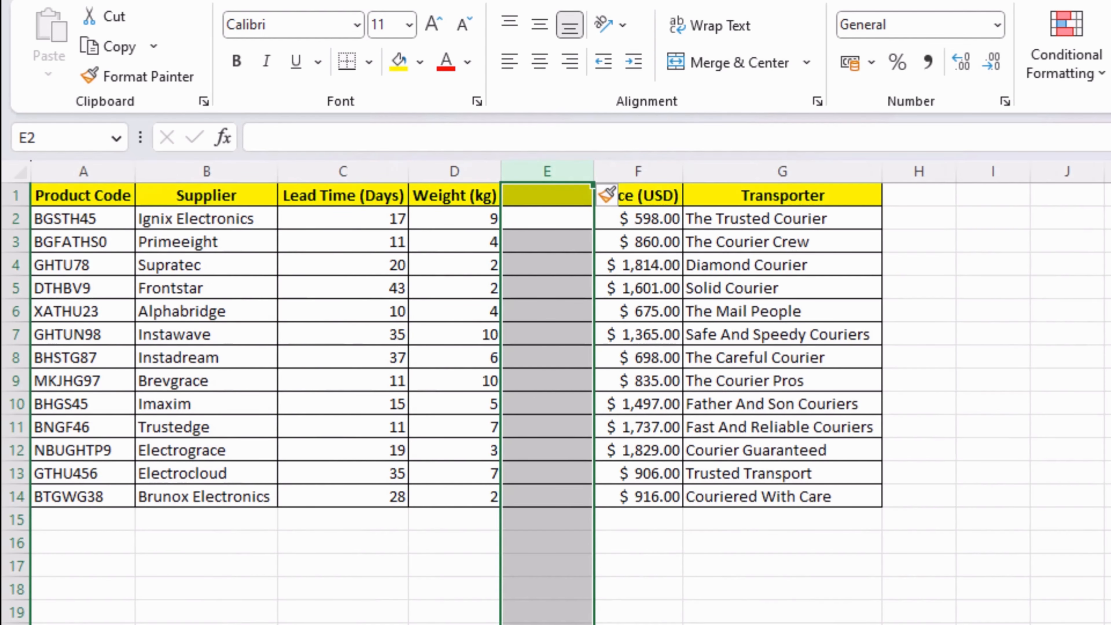
pyautogui.click(554, 197)
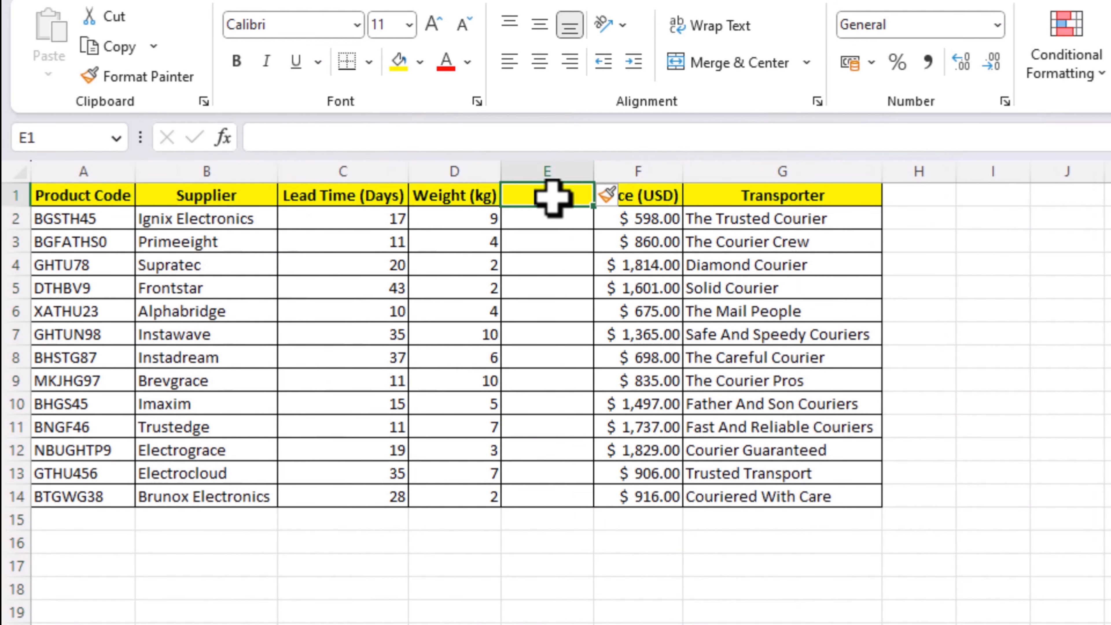
pyautogui.hotkey('ctrl', 'space')
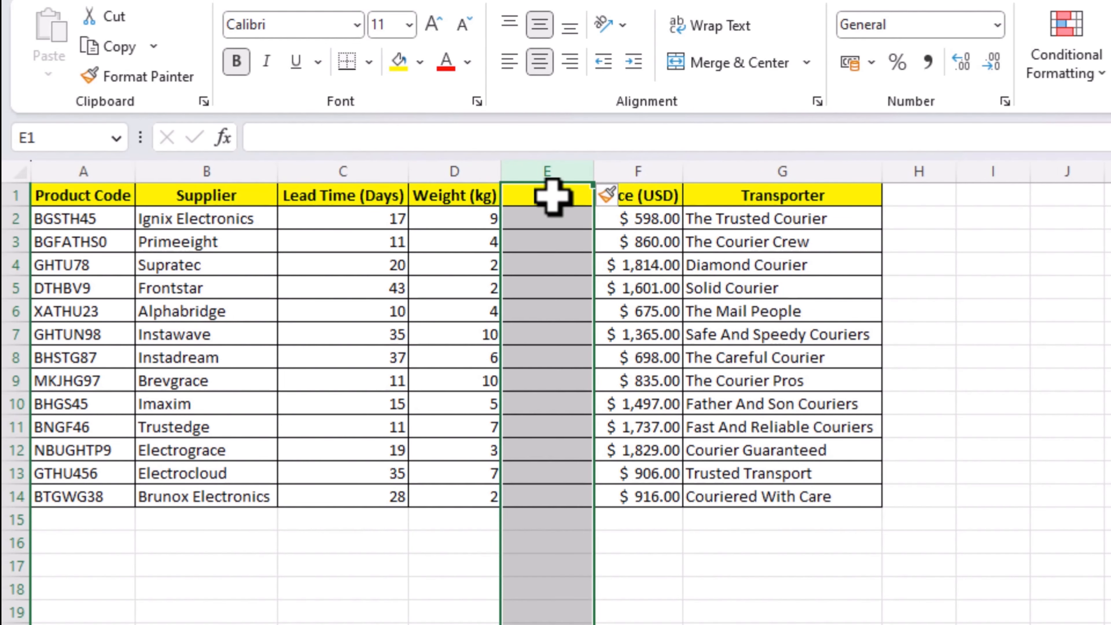
pyautogui.hotkey('ctrl', '-')
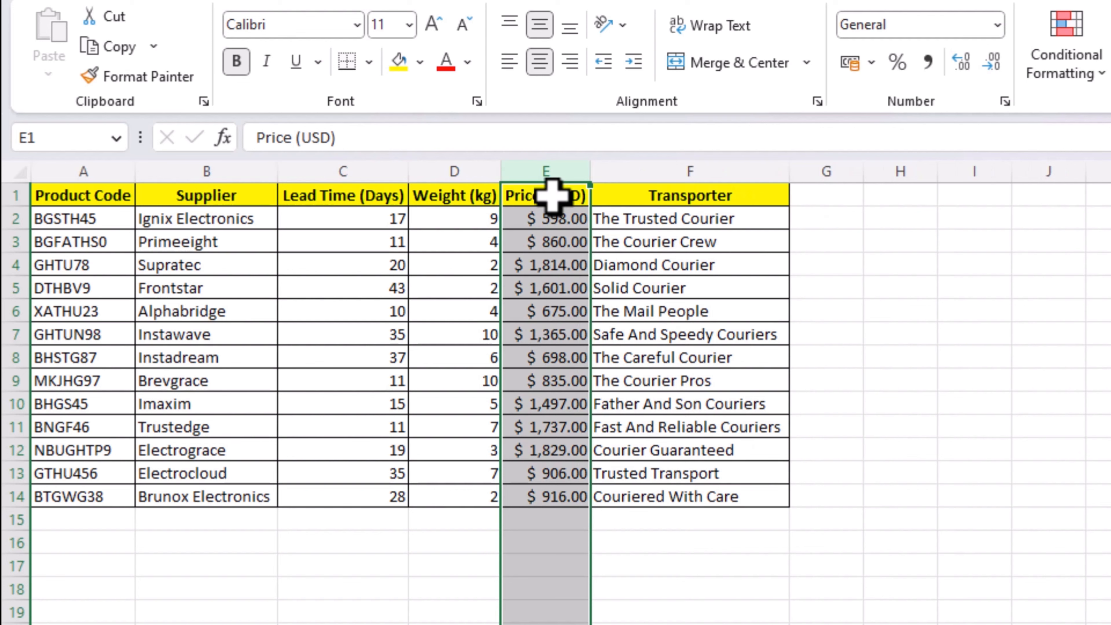
# Delete the Lead Time (Days) column from the Part 3 Order sheet.
pyautogui.press('Left')
pyautogui.press('Left')
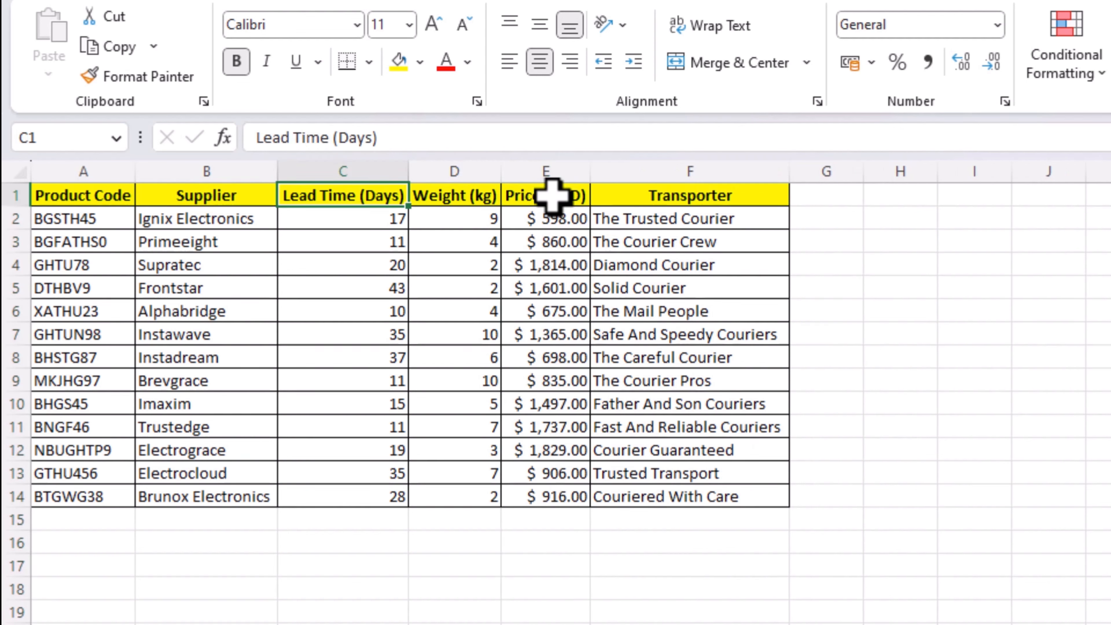
pyautogui.hotkey('ctrl', 'space')
pyautogui.hotkey('ctrl', '-')
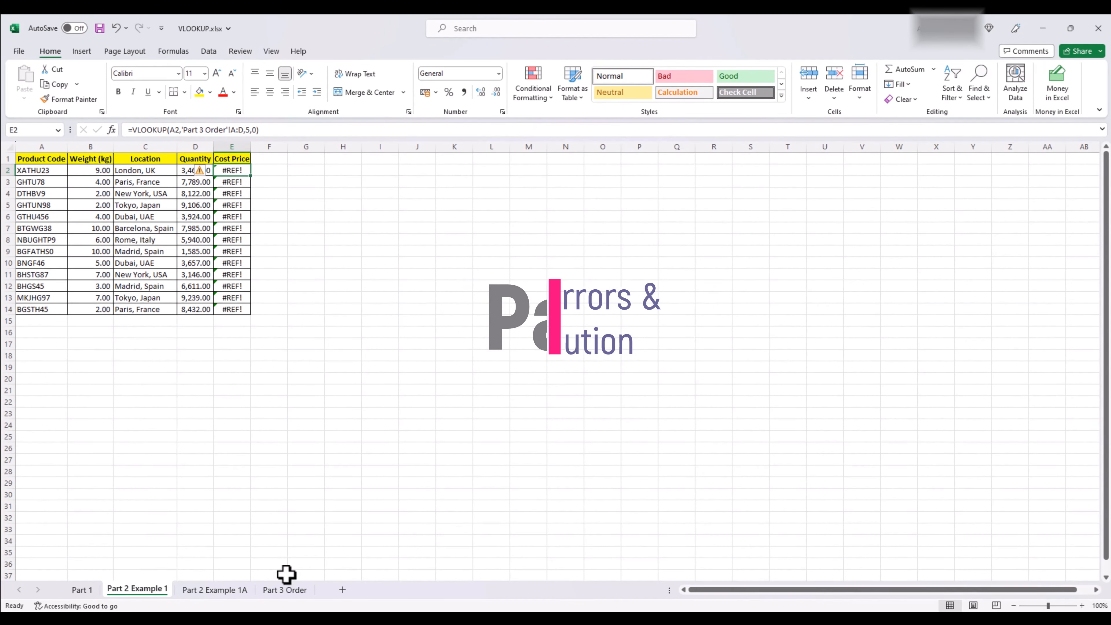
# Undo the deletion of the Lead Time (Days) column on the Part 3 Order sheet.
pyautogui.click(286, 590)
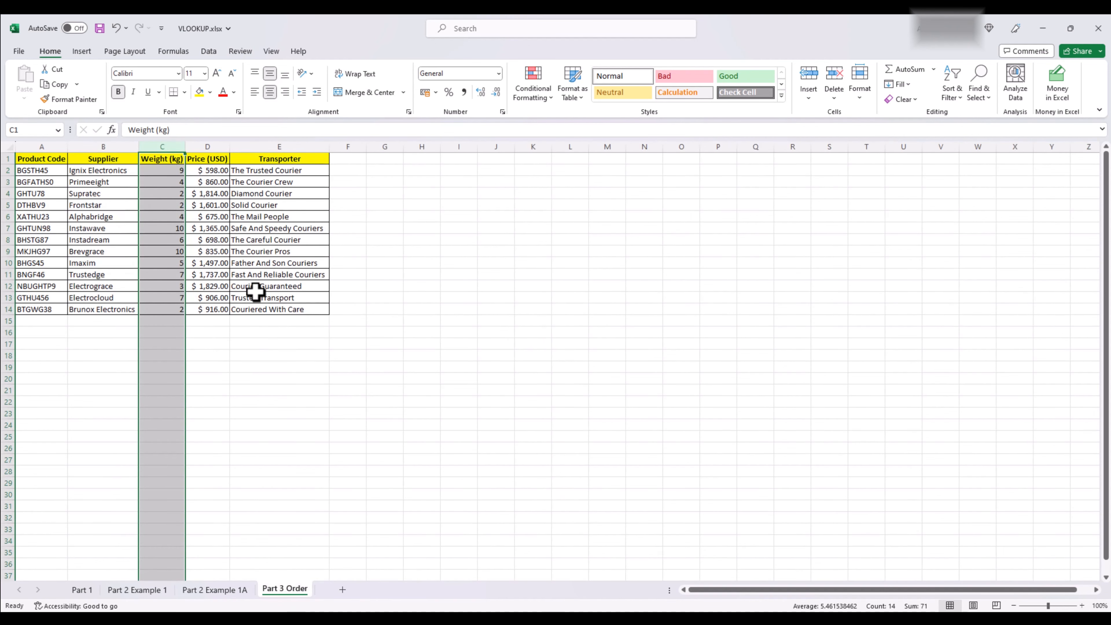
pyautogui.hotkey('ctrl', 'shift', '+')
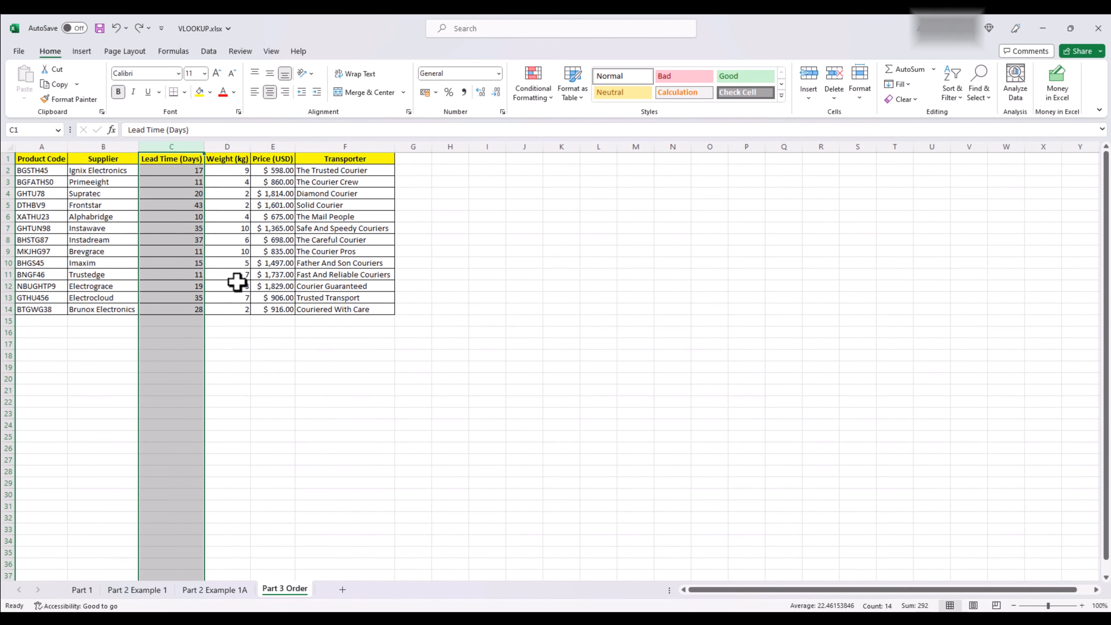
pyautogui.click(193, 262)
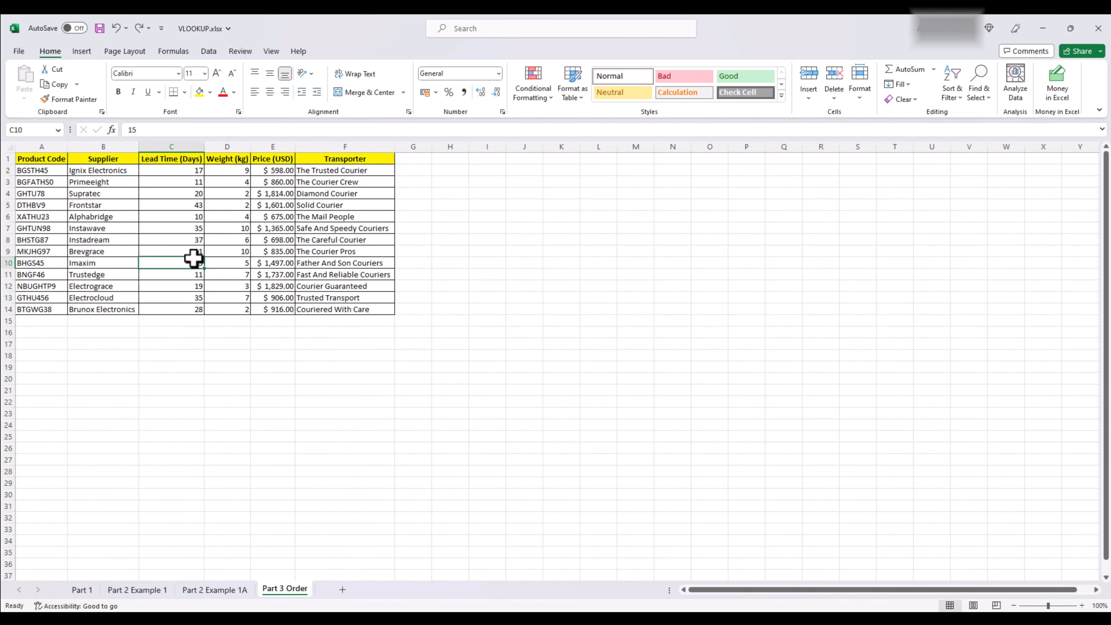
# Change the product code in A2 of Part 2 Example 1 to XATHU290 and inspect the Cost Price formula in E2.
pyautogui.click(152, 594)
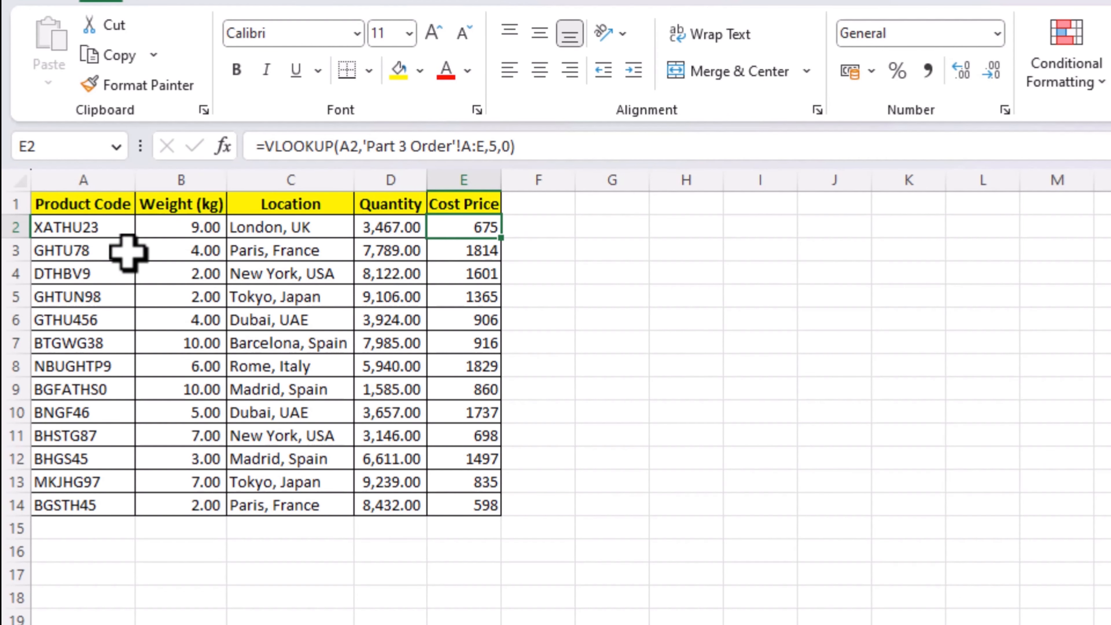
pyautogui.click(107, 228)
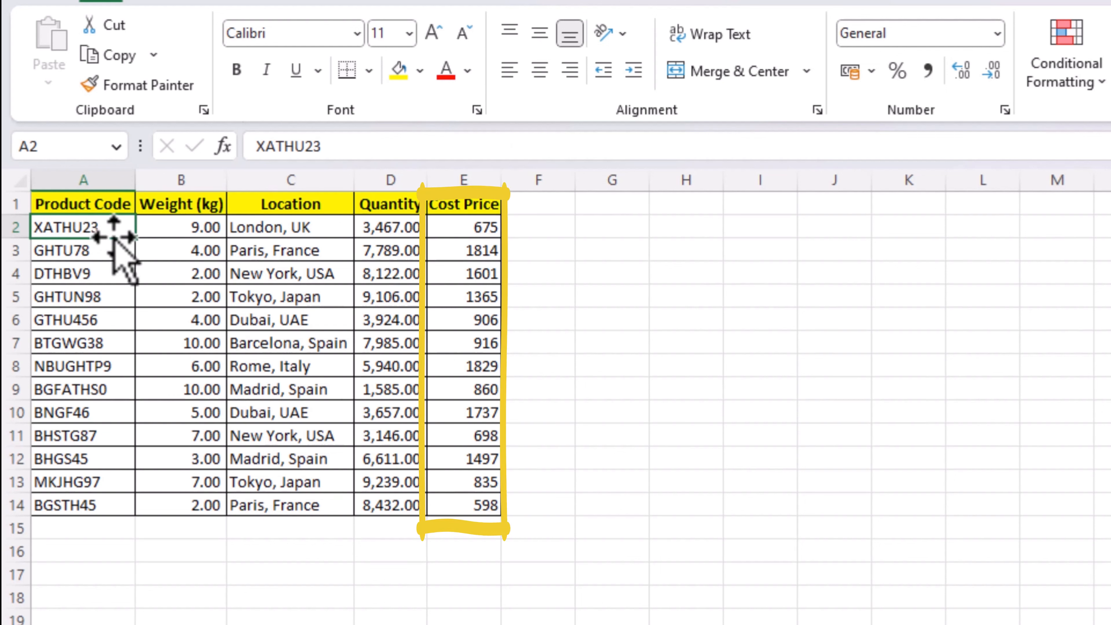
pyautogui.doubleClick(113, 226)
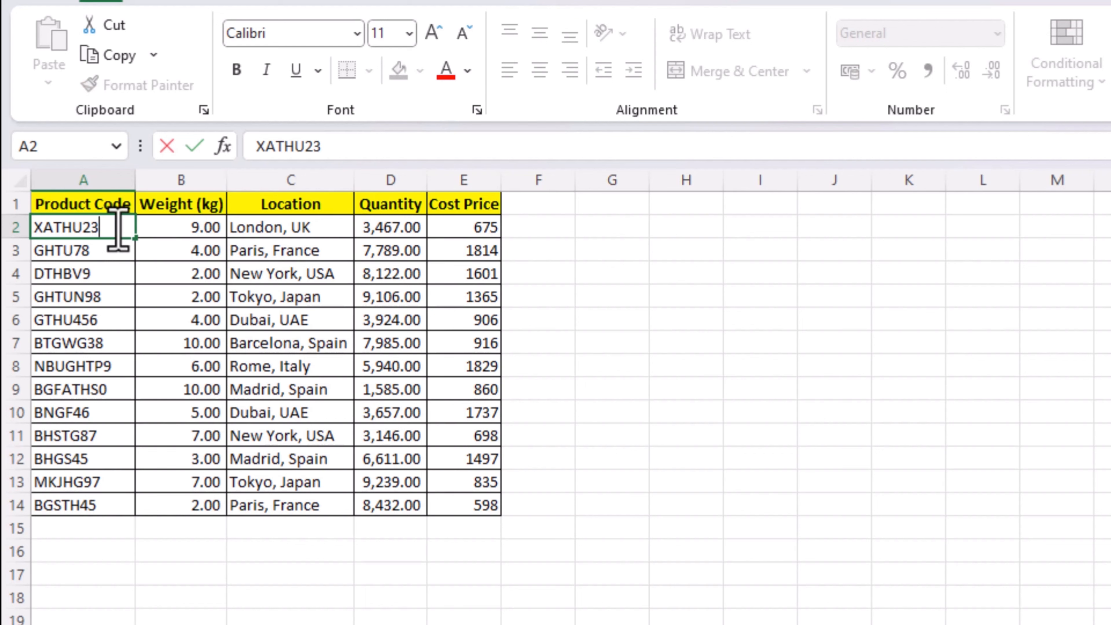
pyautogui.press('BackSpace')
pyautogui.write('90')
pyautogui.press('Return')
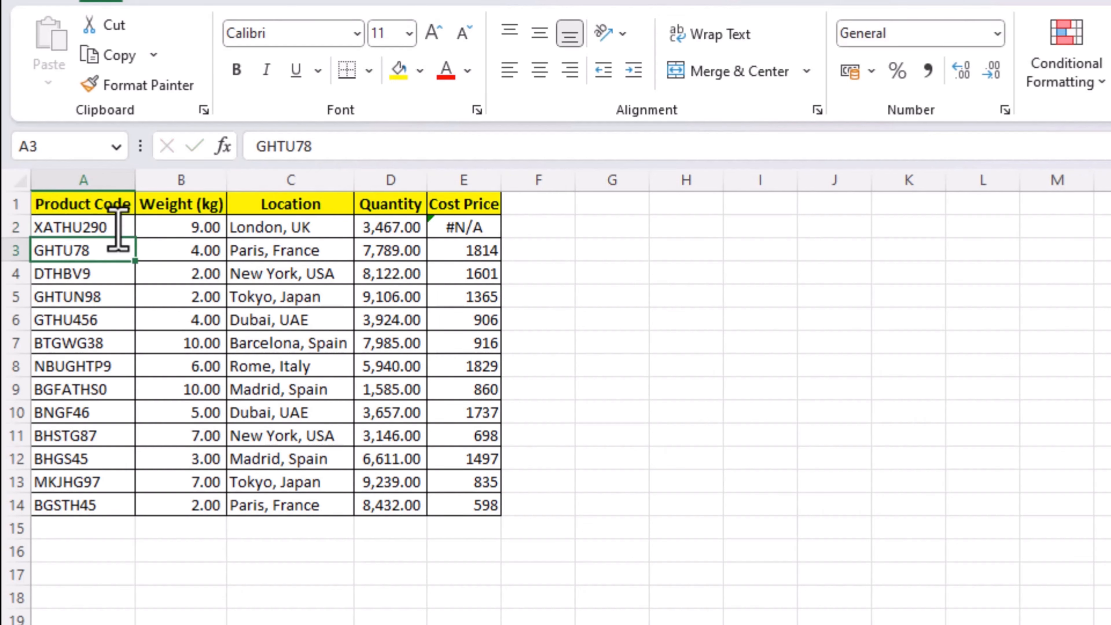
pyautogui.click(479, 231)
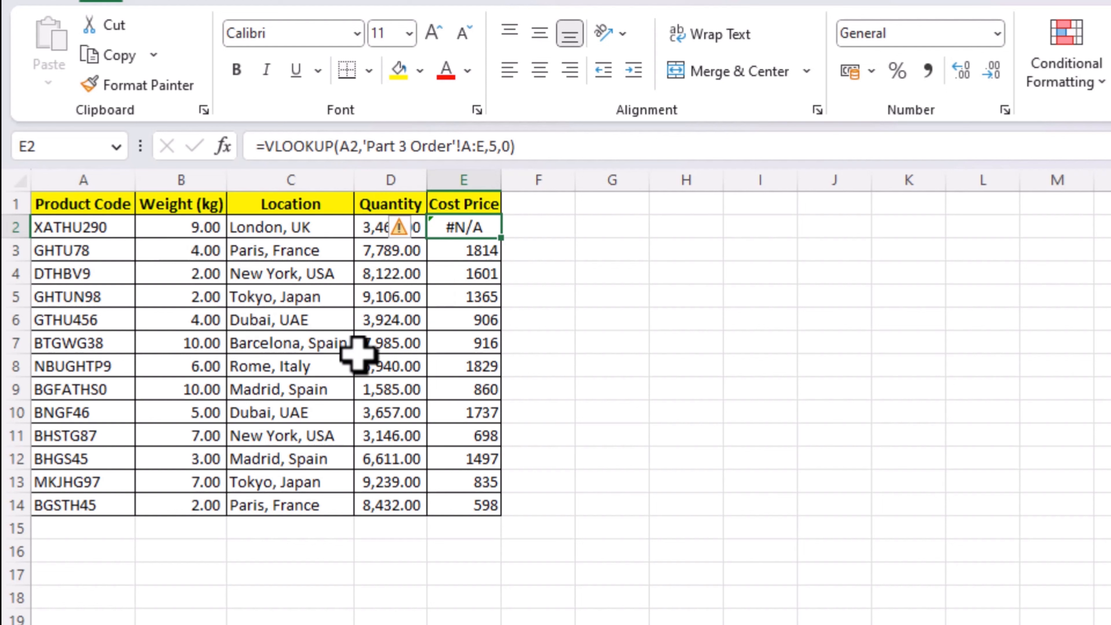
# Undo the product code change in A2 and recheck the Cost Price formula in E2.
pyautogui.hotkey('ctrl', 'z')
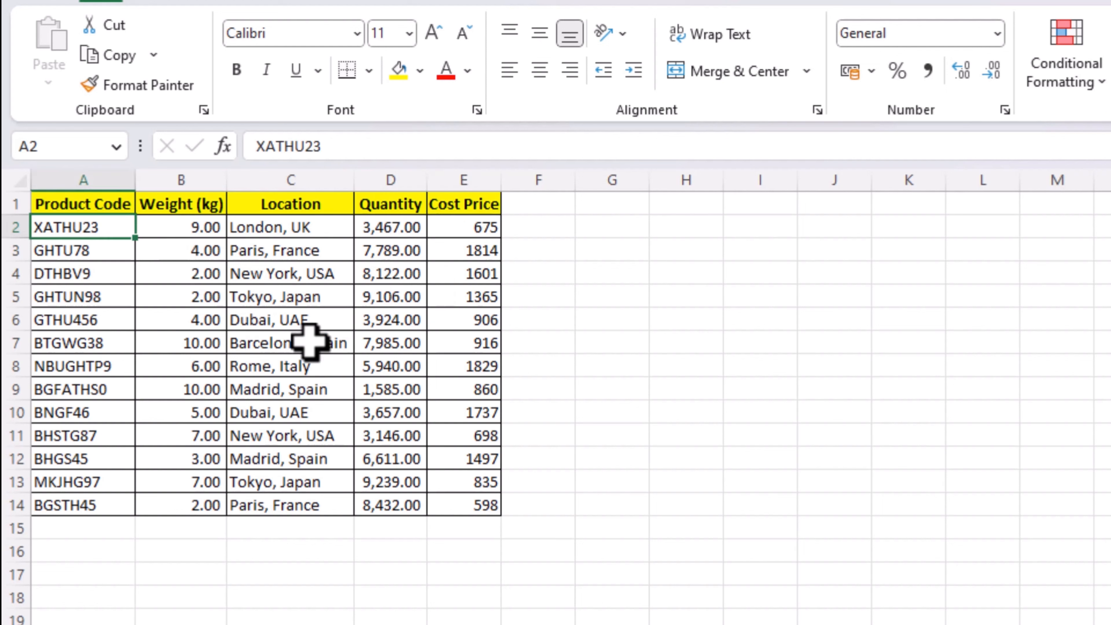
pyautogui.click(476, 225)
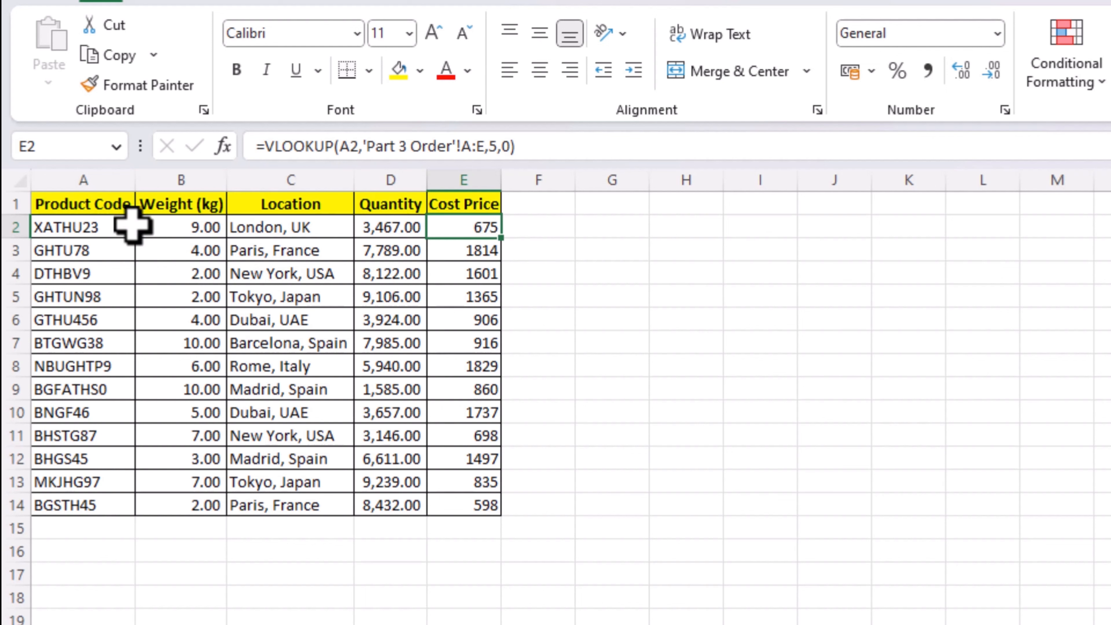
pyautogui.click(109, 229)
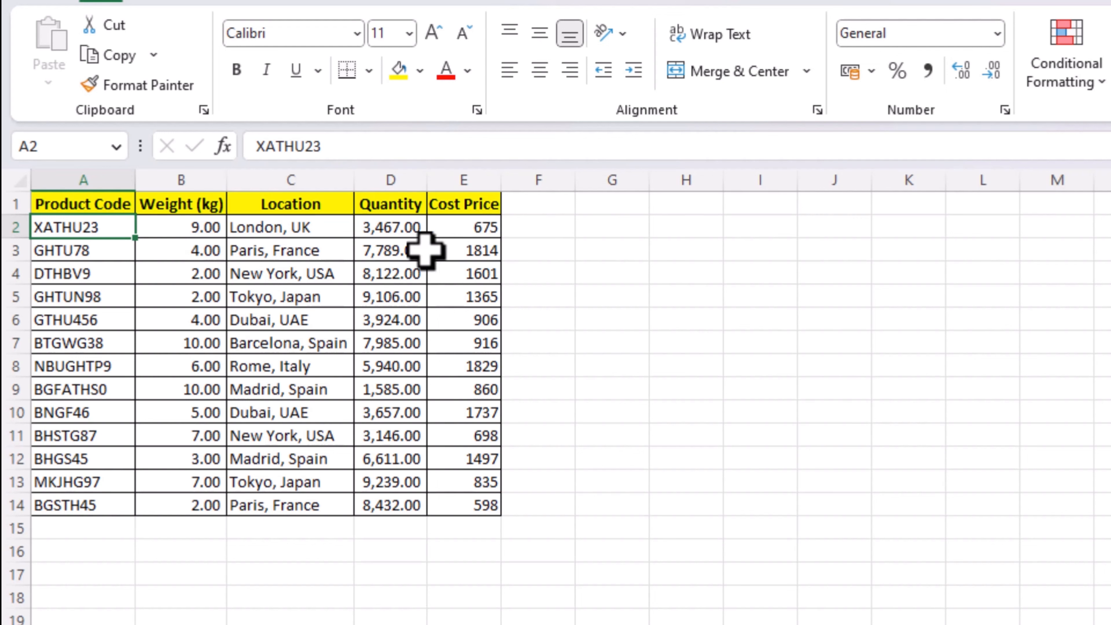
# Set the column index of the VLOOKUP formula in E2 to 0.
pyautogui.click(465, 226)
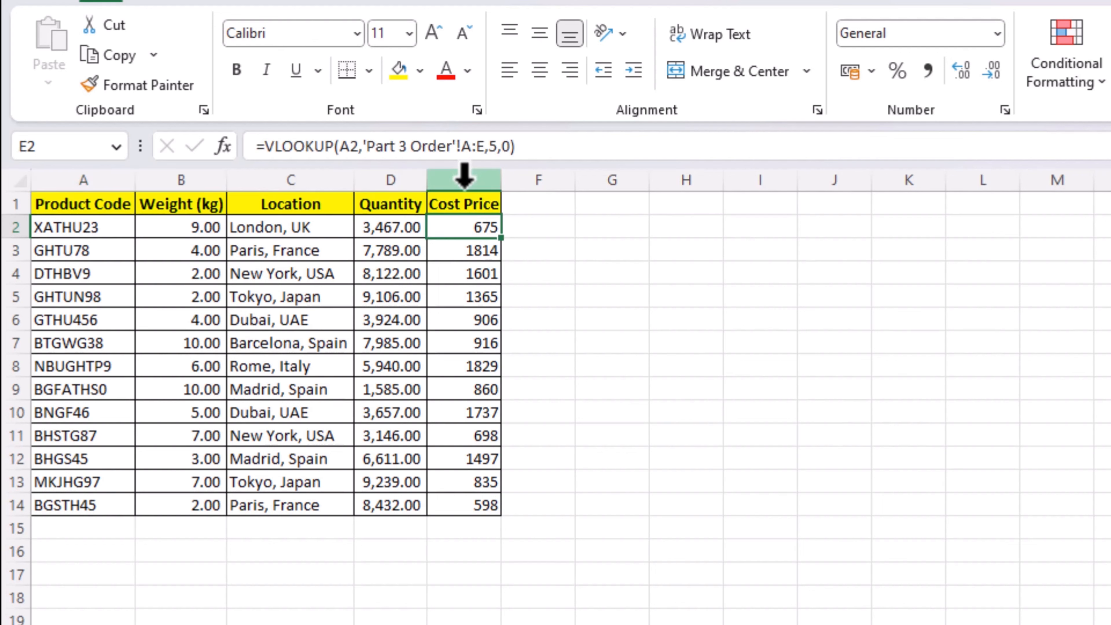
pyautogui.doubleClick(493, 147)
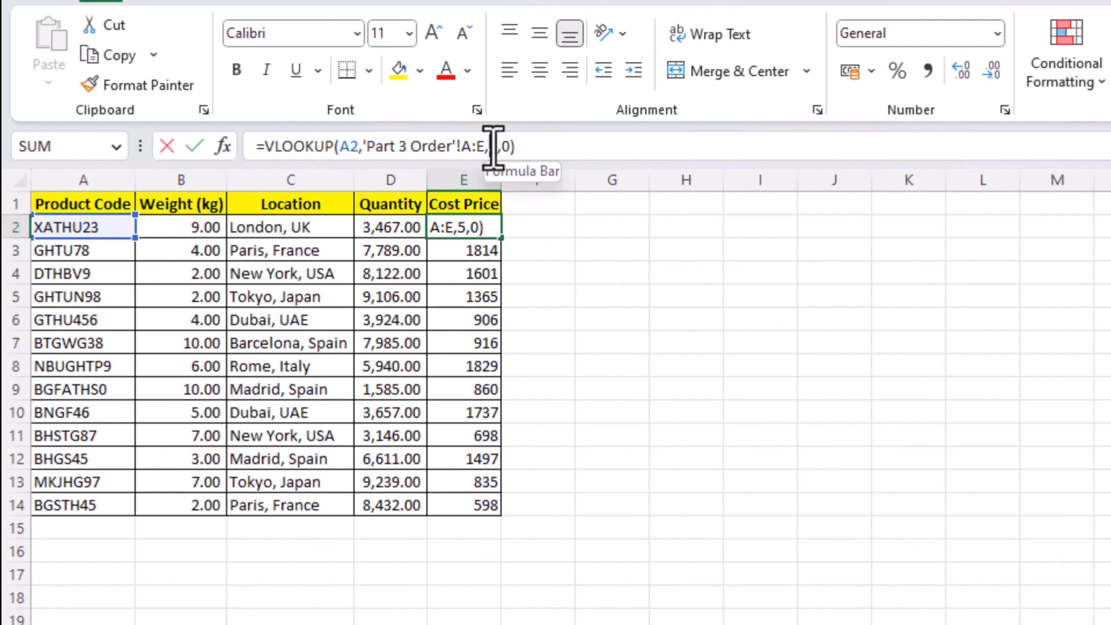
pyautogui.write('0')
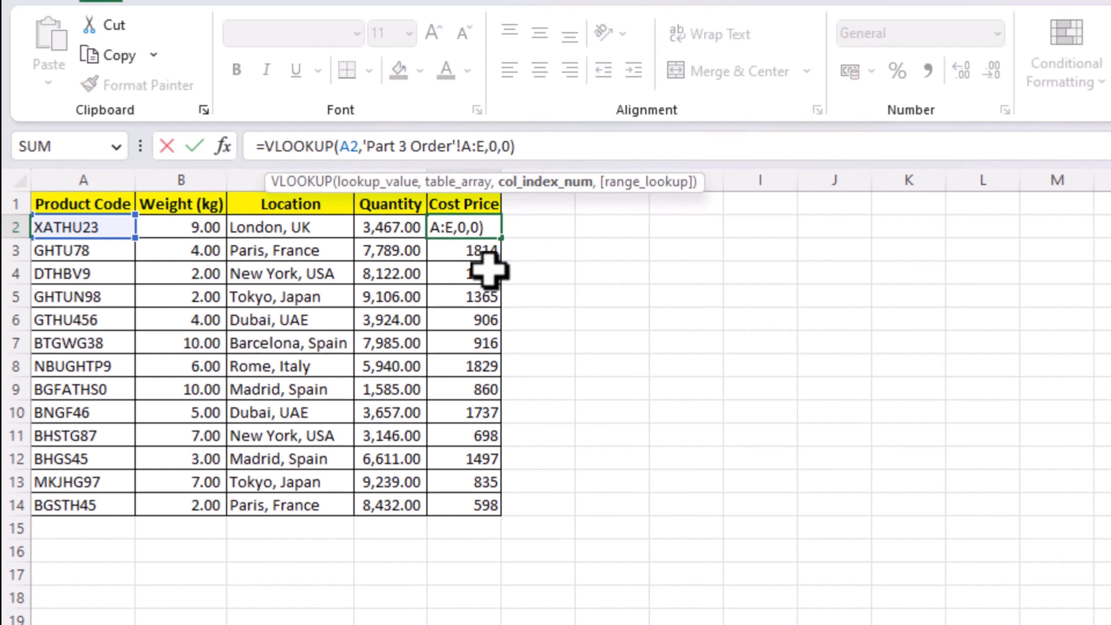
pyautogui.press('Return')
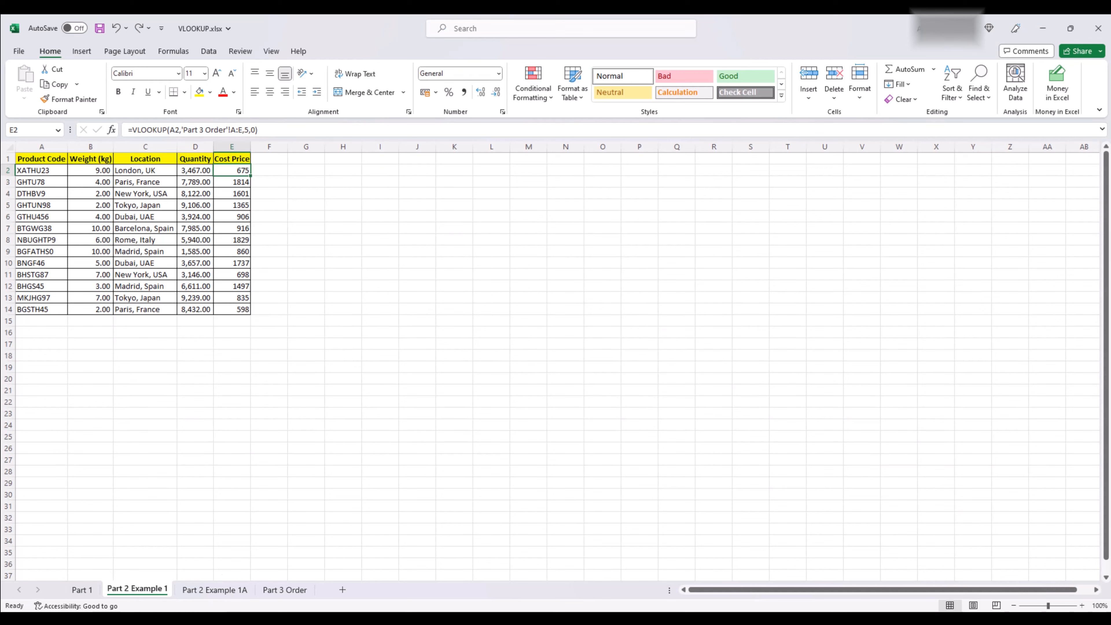
# Try column index 7 in the VLOOKUP formula in E2 of Part 2 Example 1, and undo the change.
pyautogui.click(242, 591)
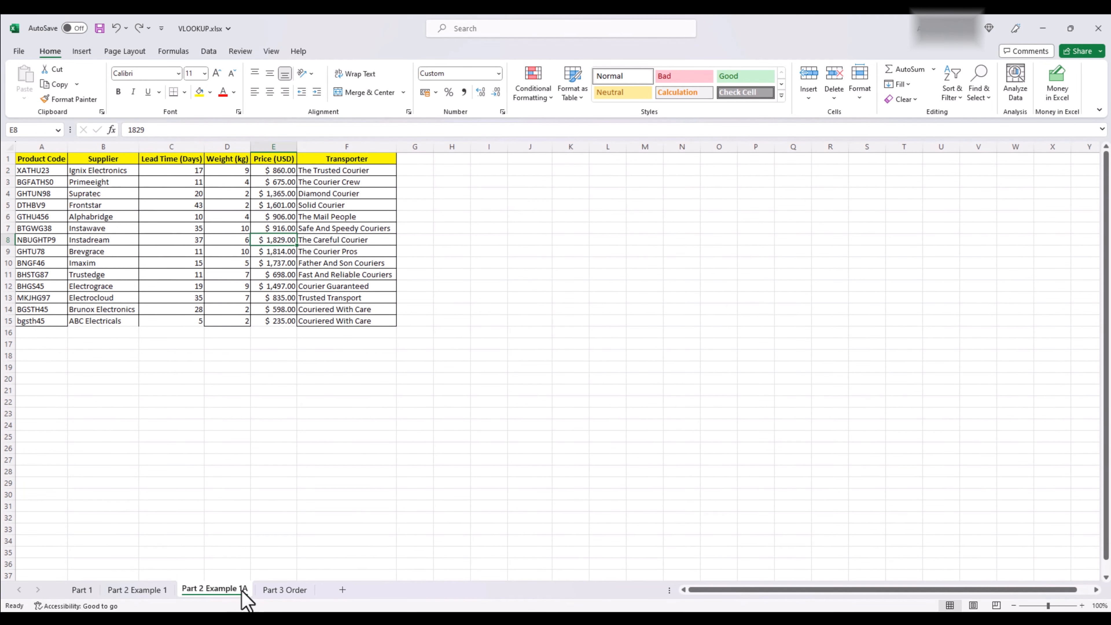
pyautogui.click(260, 592)
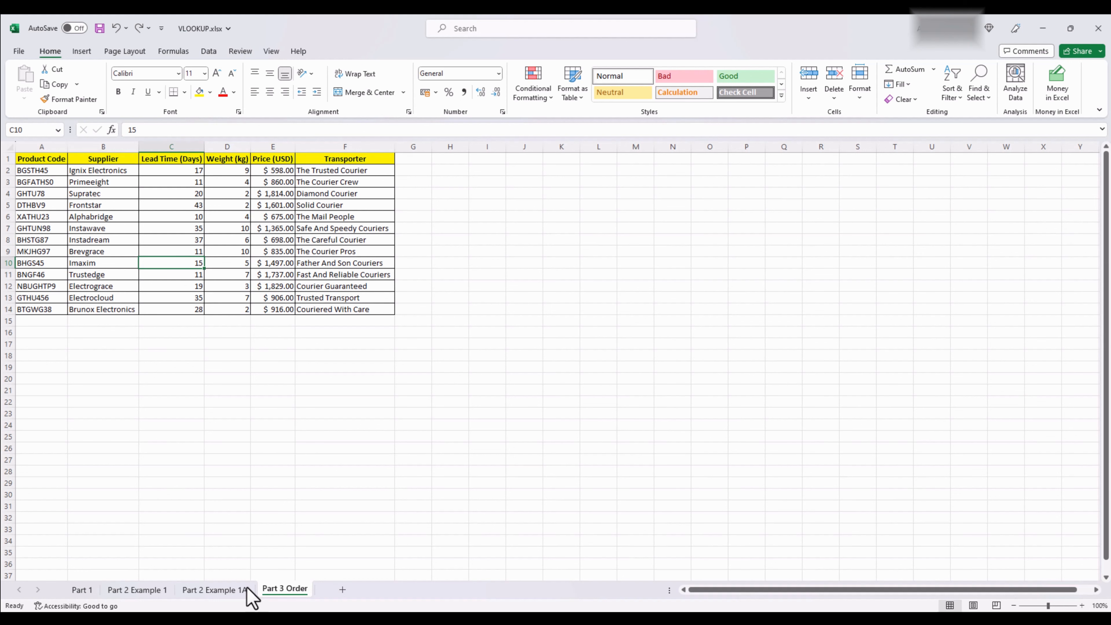
pyautogui.click(151, 591)
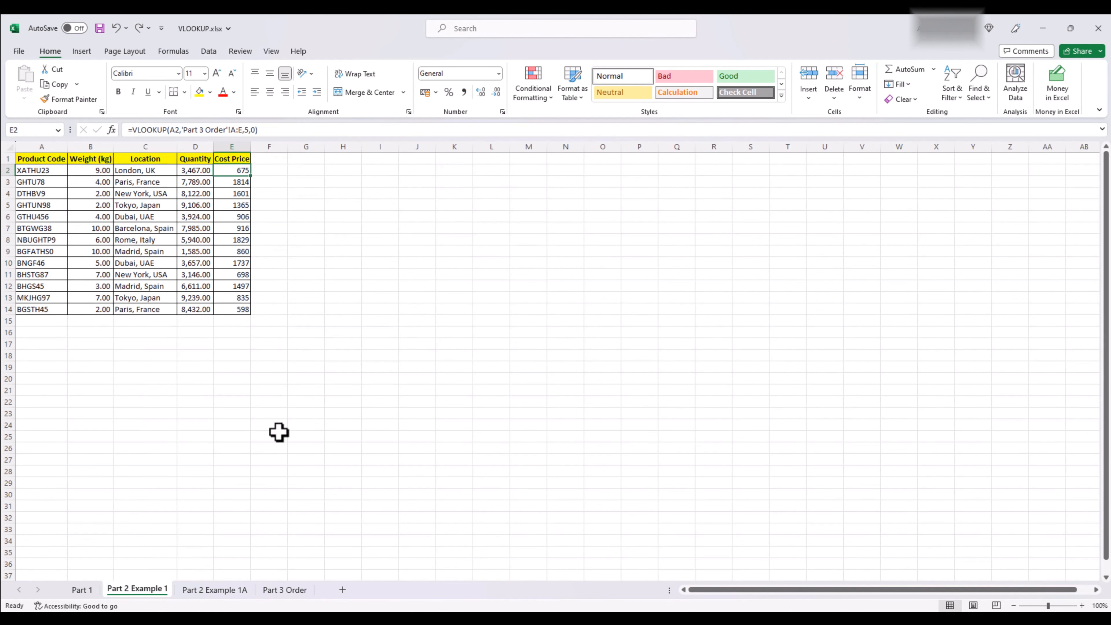
pyautogui.click(247, 130)
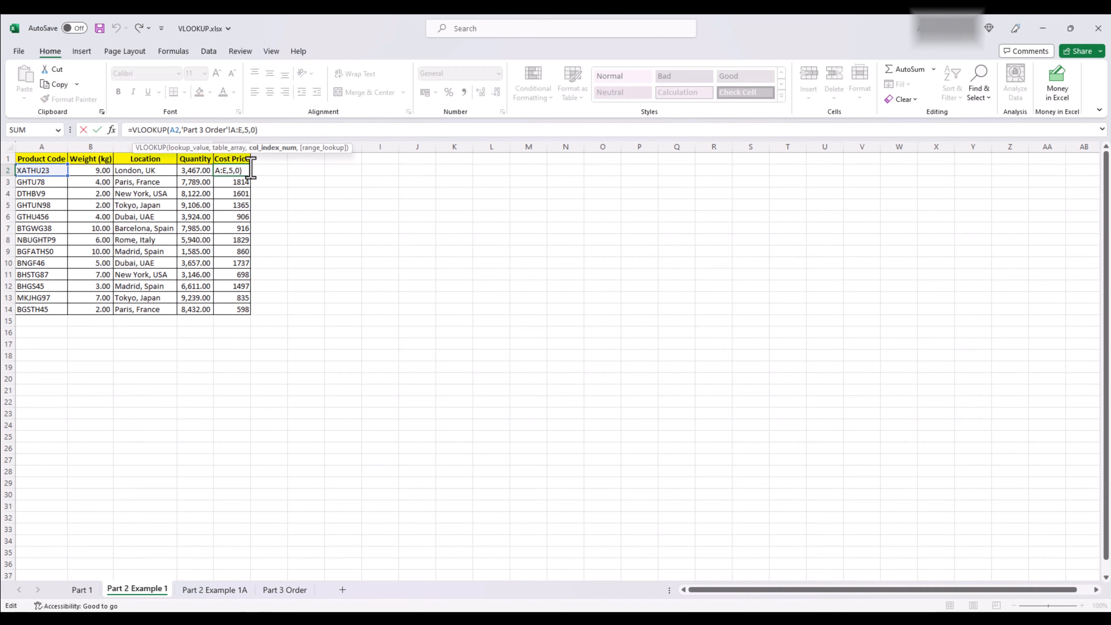
pyautogui.hotkey('shift', 'Left')
pyautogui.write('7')
pyautogui.press('Return')
pyautogui.press('Up')
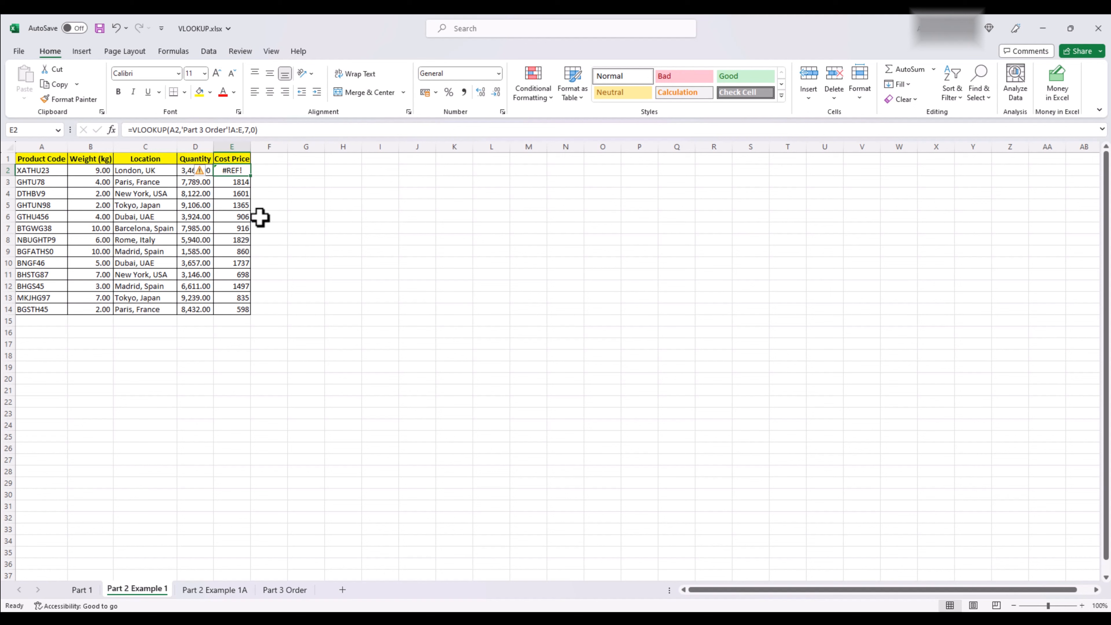
pyautogui.hotkey('ctrl', 'z')
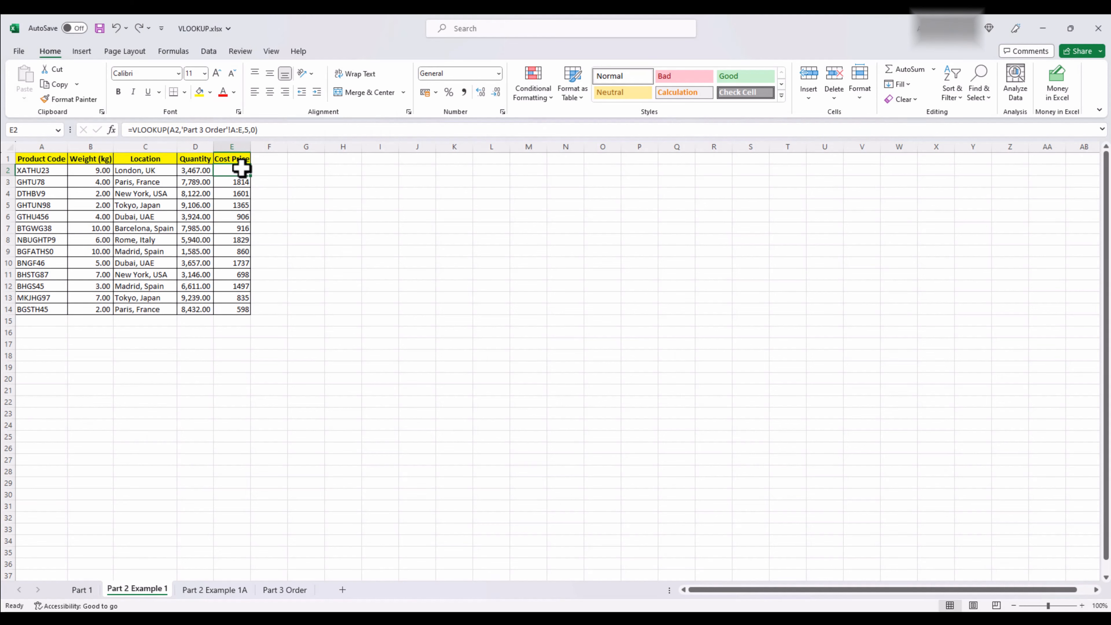
# Replace the Cost Price formulas in E2:E14 with their values by copying the range and pasting it over itself as values only.
pyautogui.moveTo(241, 168); pyautogui.dragTo(237, 309)
pyautogui.rightClick(237, 309)
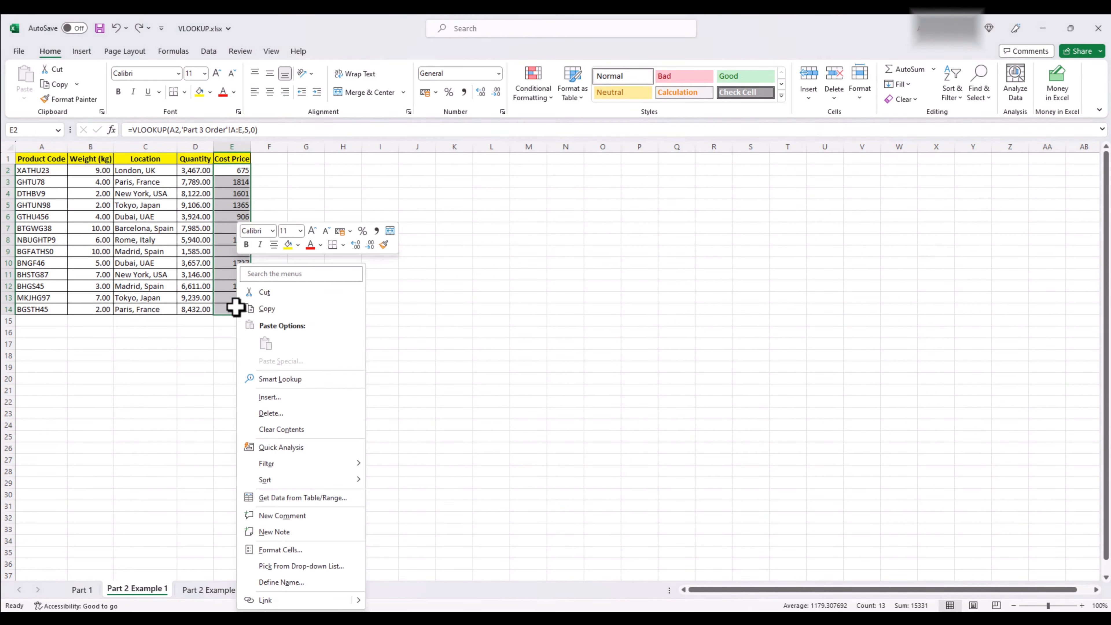
pyautogui.click(262, 309)
pyautogui.rightClick(233, 170)
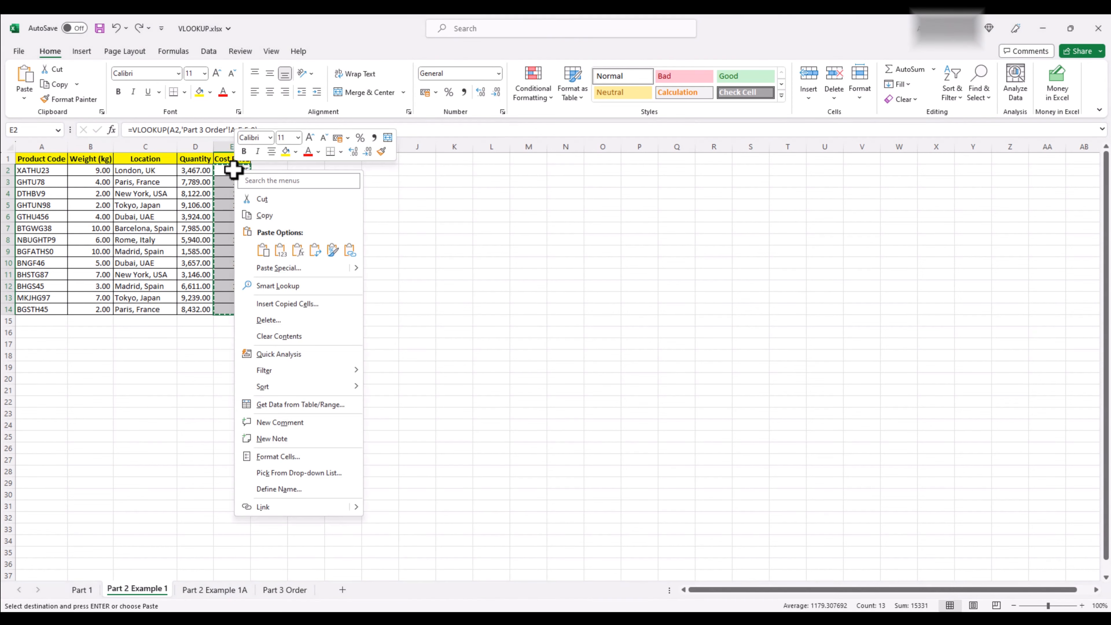
pyautogui.click(281, 250)
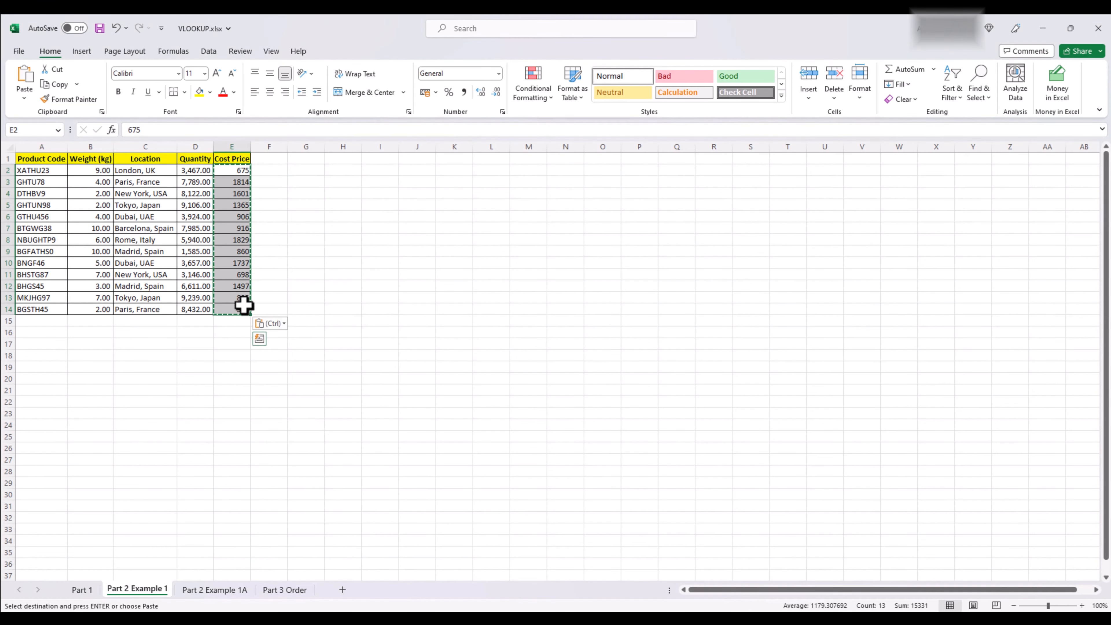
pyautogui.click(256, 306)
pyautogui.click(232, 170)
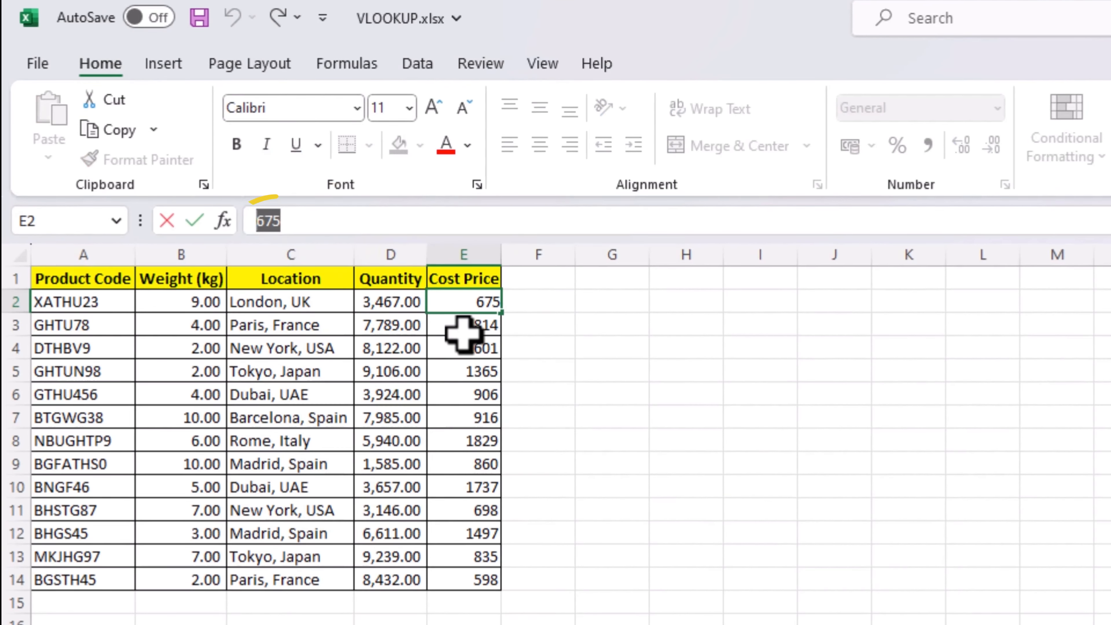
pyautogui.click(357, 262)
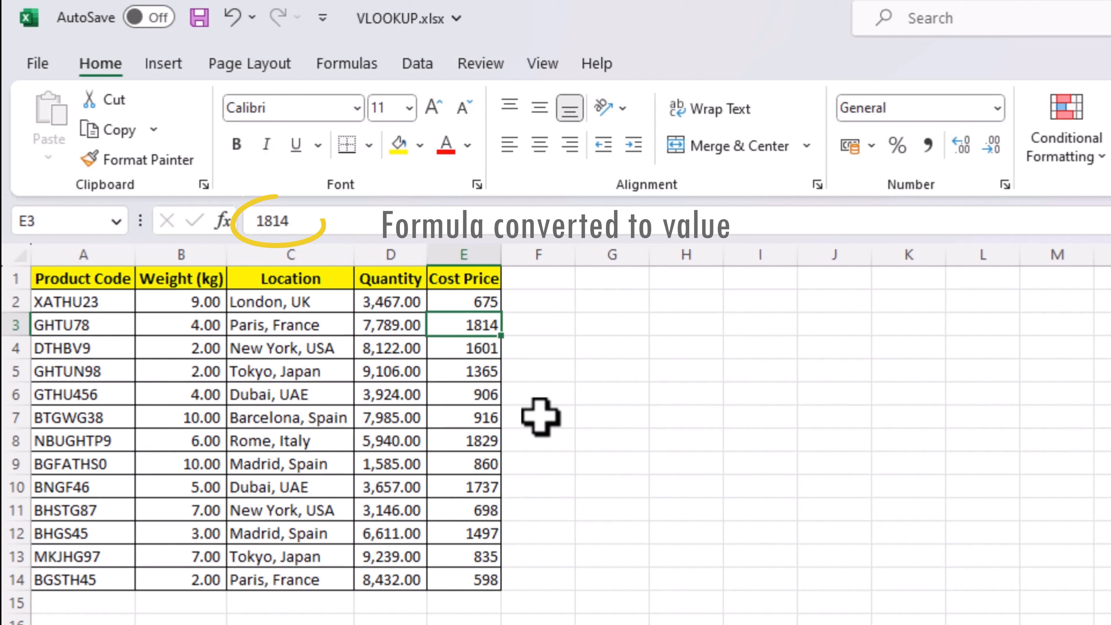